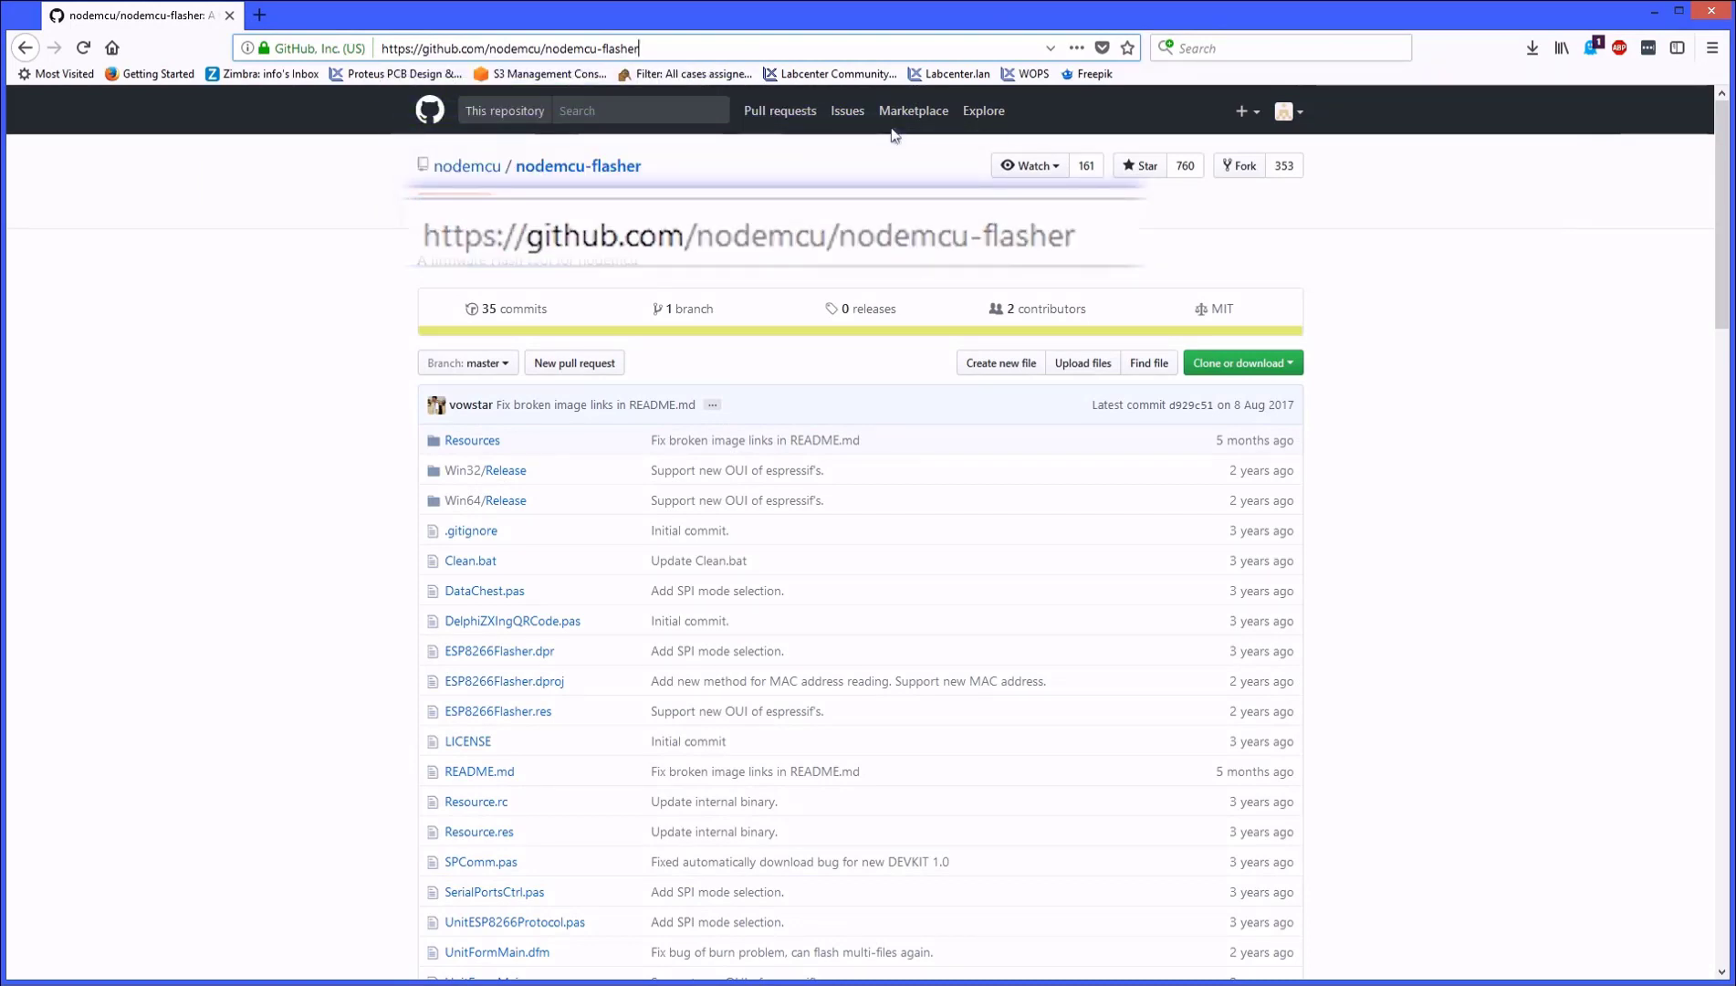
Download the nodemcu-flasher repository as a ZIP and open the Win64 Release folder of the extracted nodemcu-flasher-master.
{"action": "left_click", "coordinate": [1255, 365]}
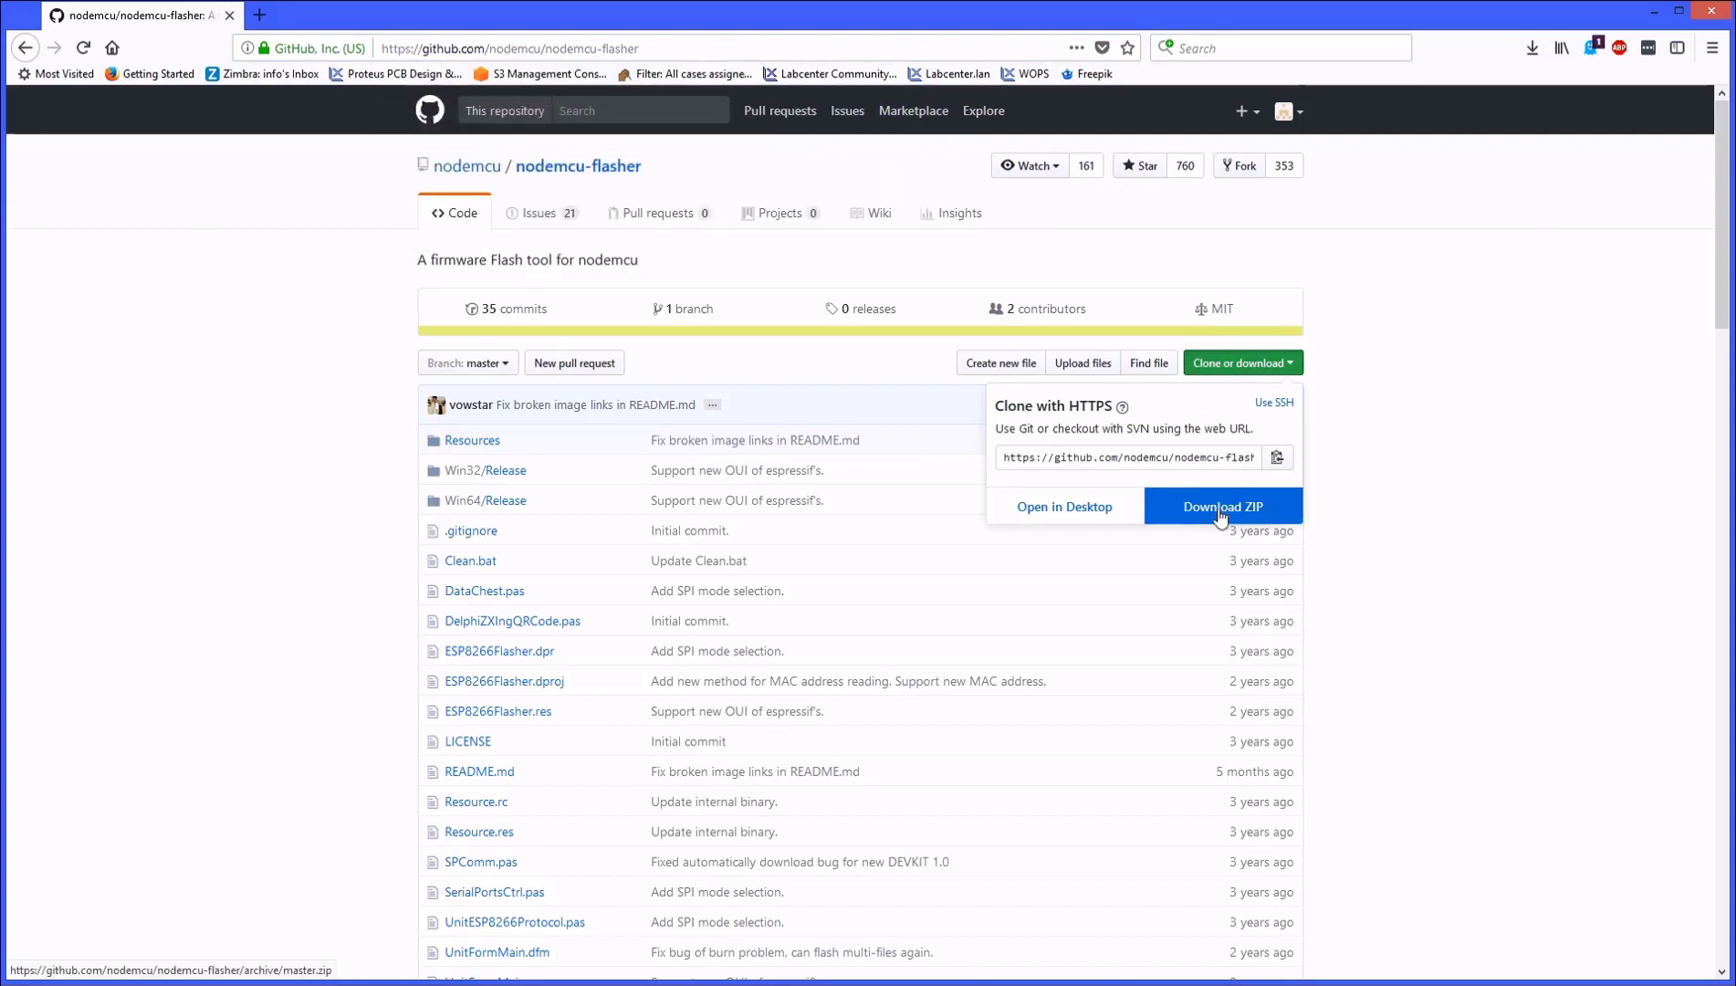
{"action": "left_click", "coordinate": [1223, 506]}
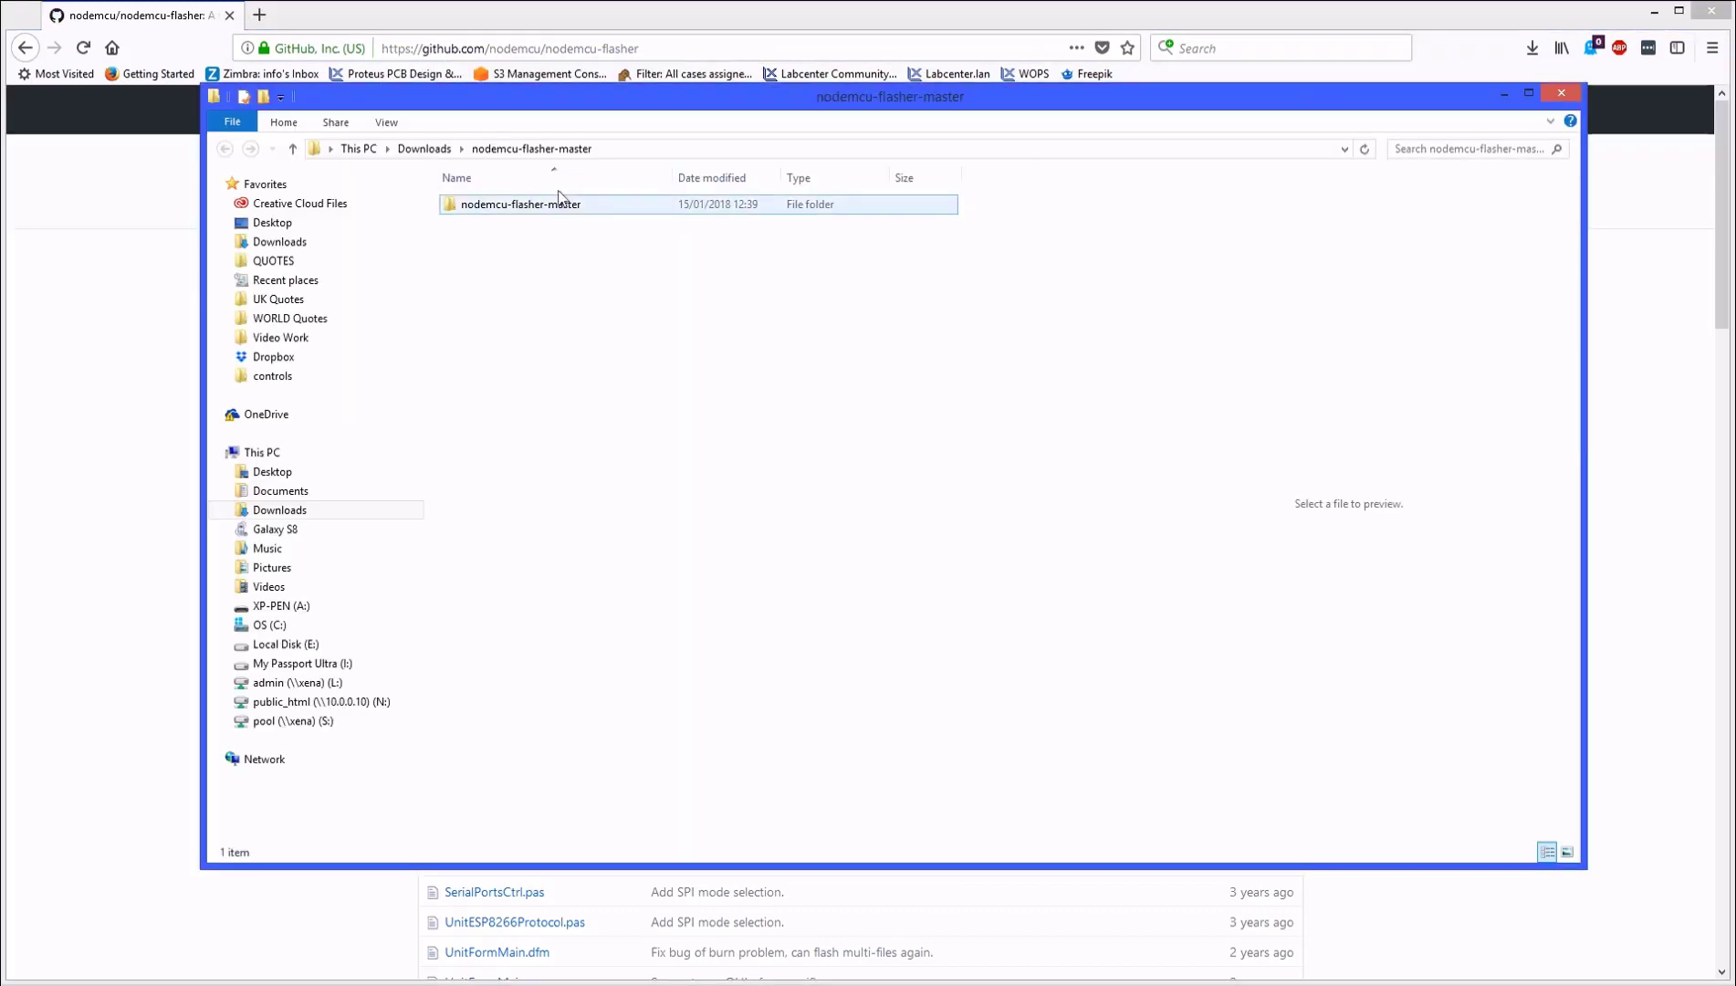
{"action": "double_click", "coordinate": [559, 205]}
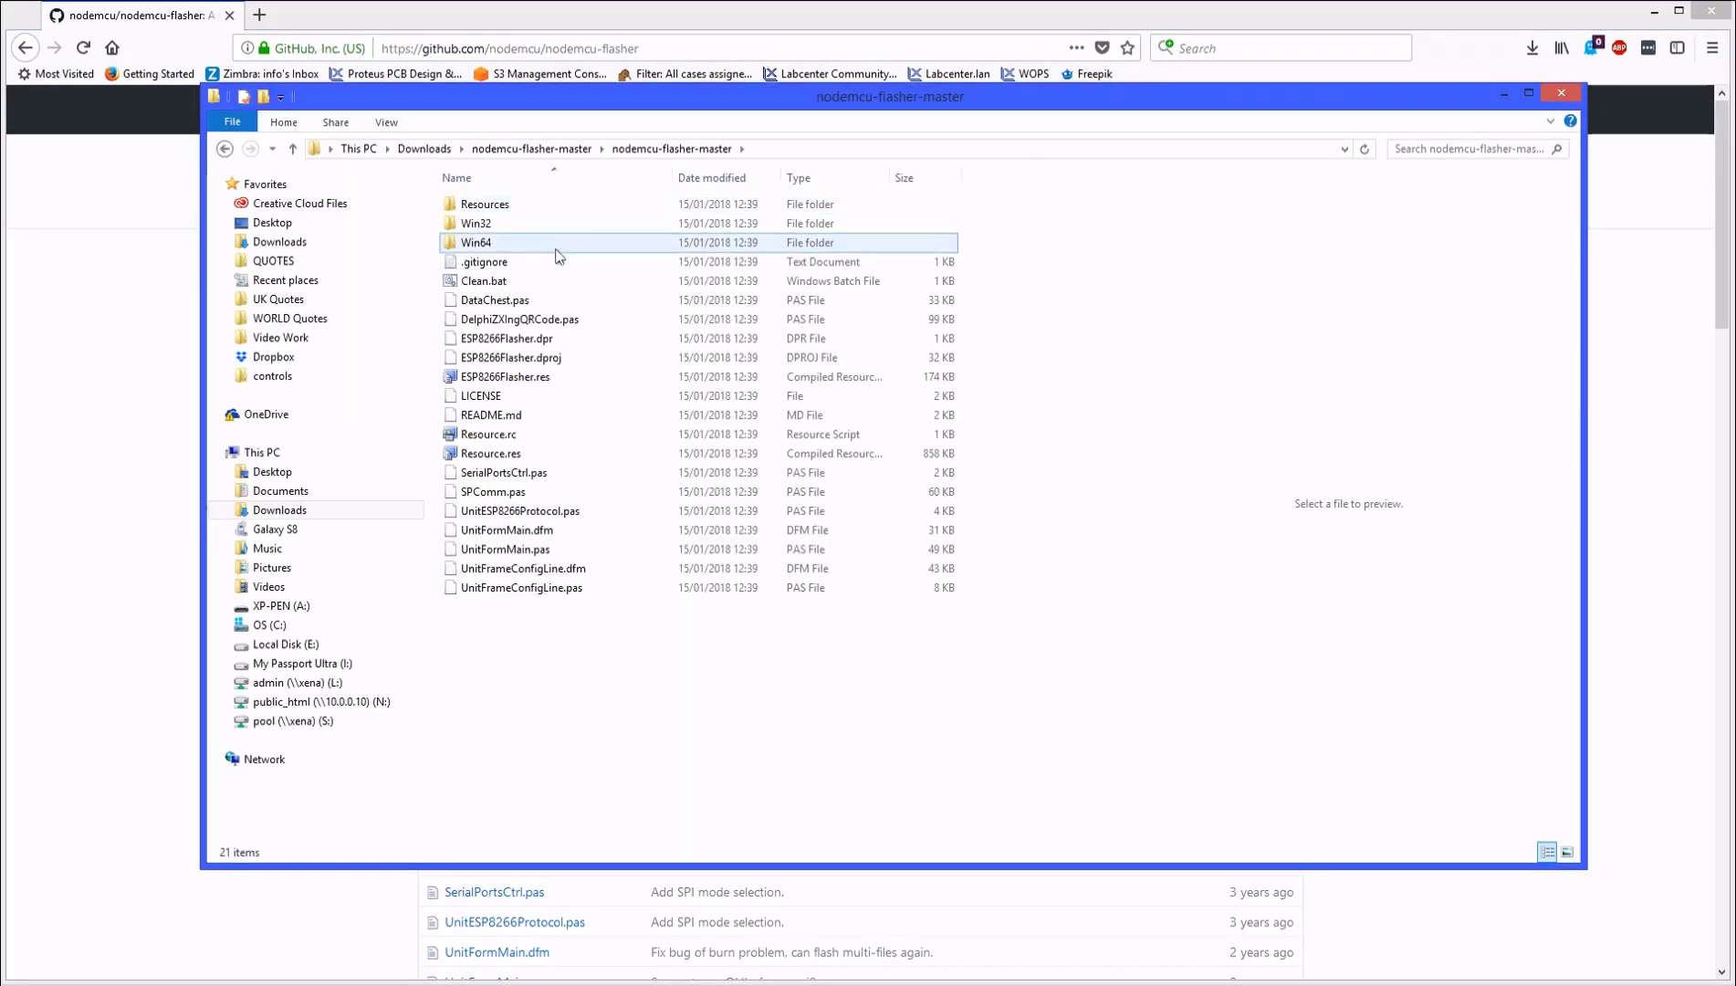
{"action": "double_click", "coordinate": [559, 243]}
{"action": "double_click", "coordinate": [561, 204]}
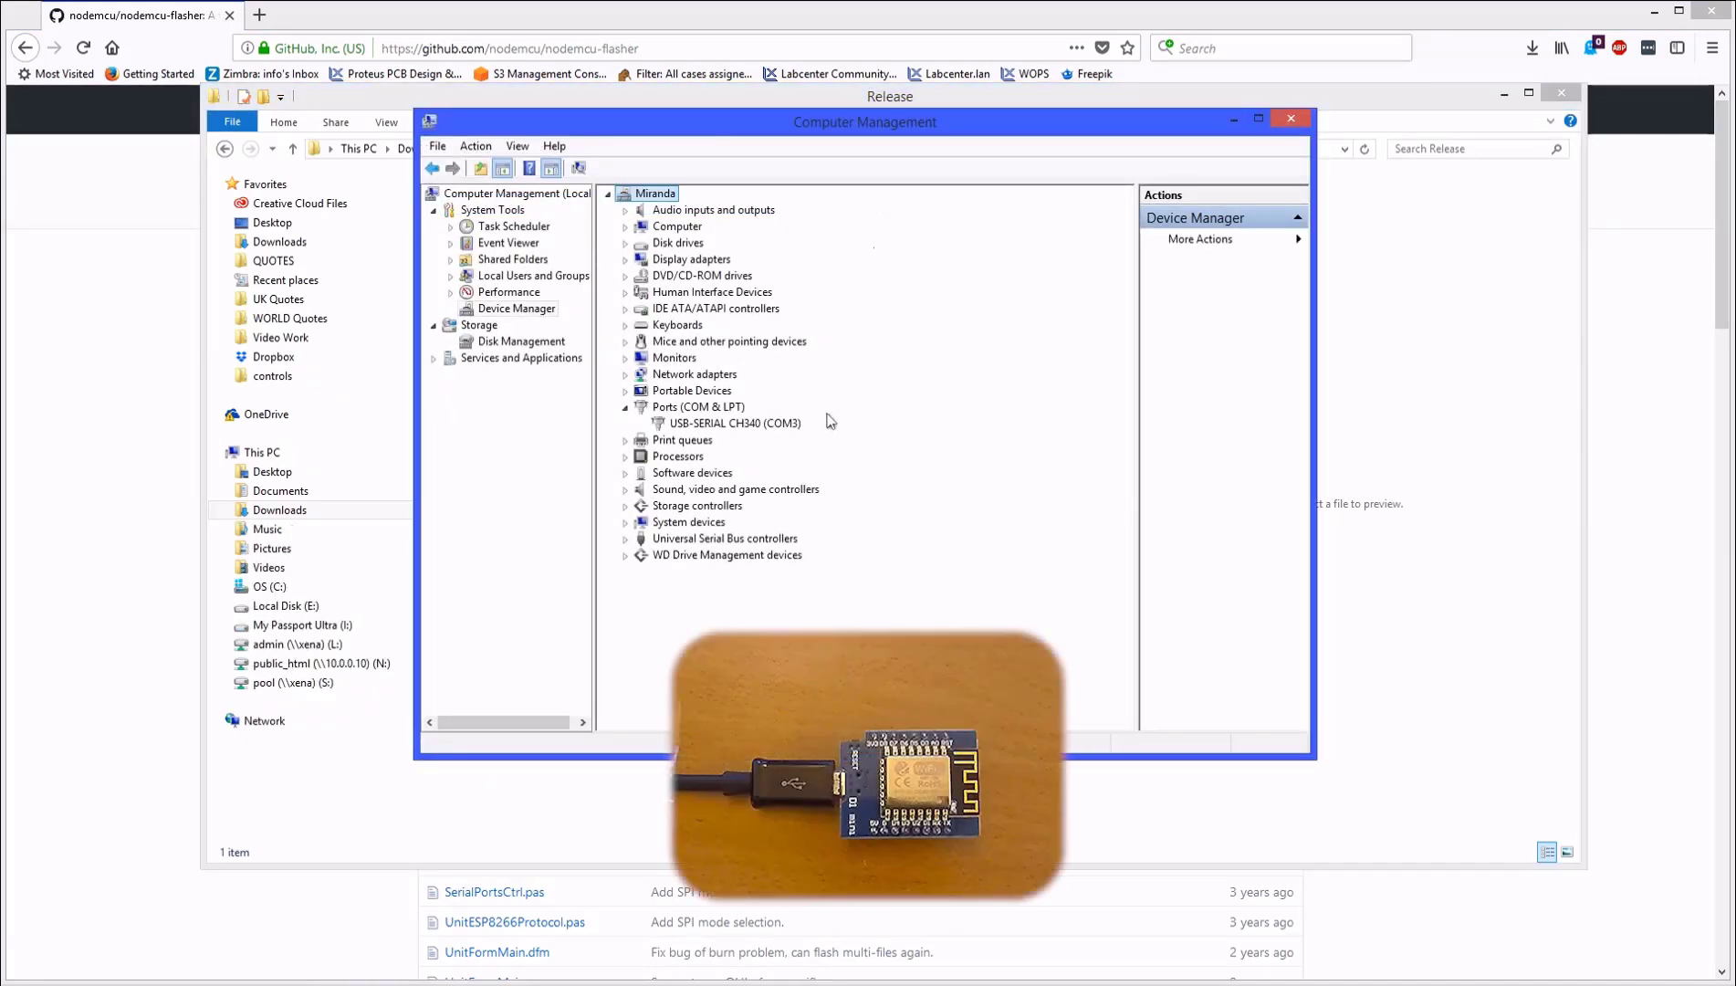
Check the USB-SERIAL CH340 port in Device Manager and run ESP8266Flasher.exe from the Release folder, accepting the security warning.
{"action": "left_click", "coordinate": [777, 429]}
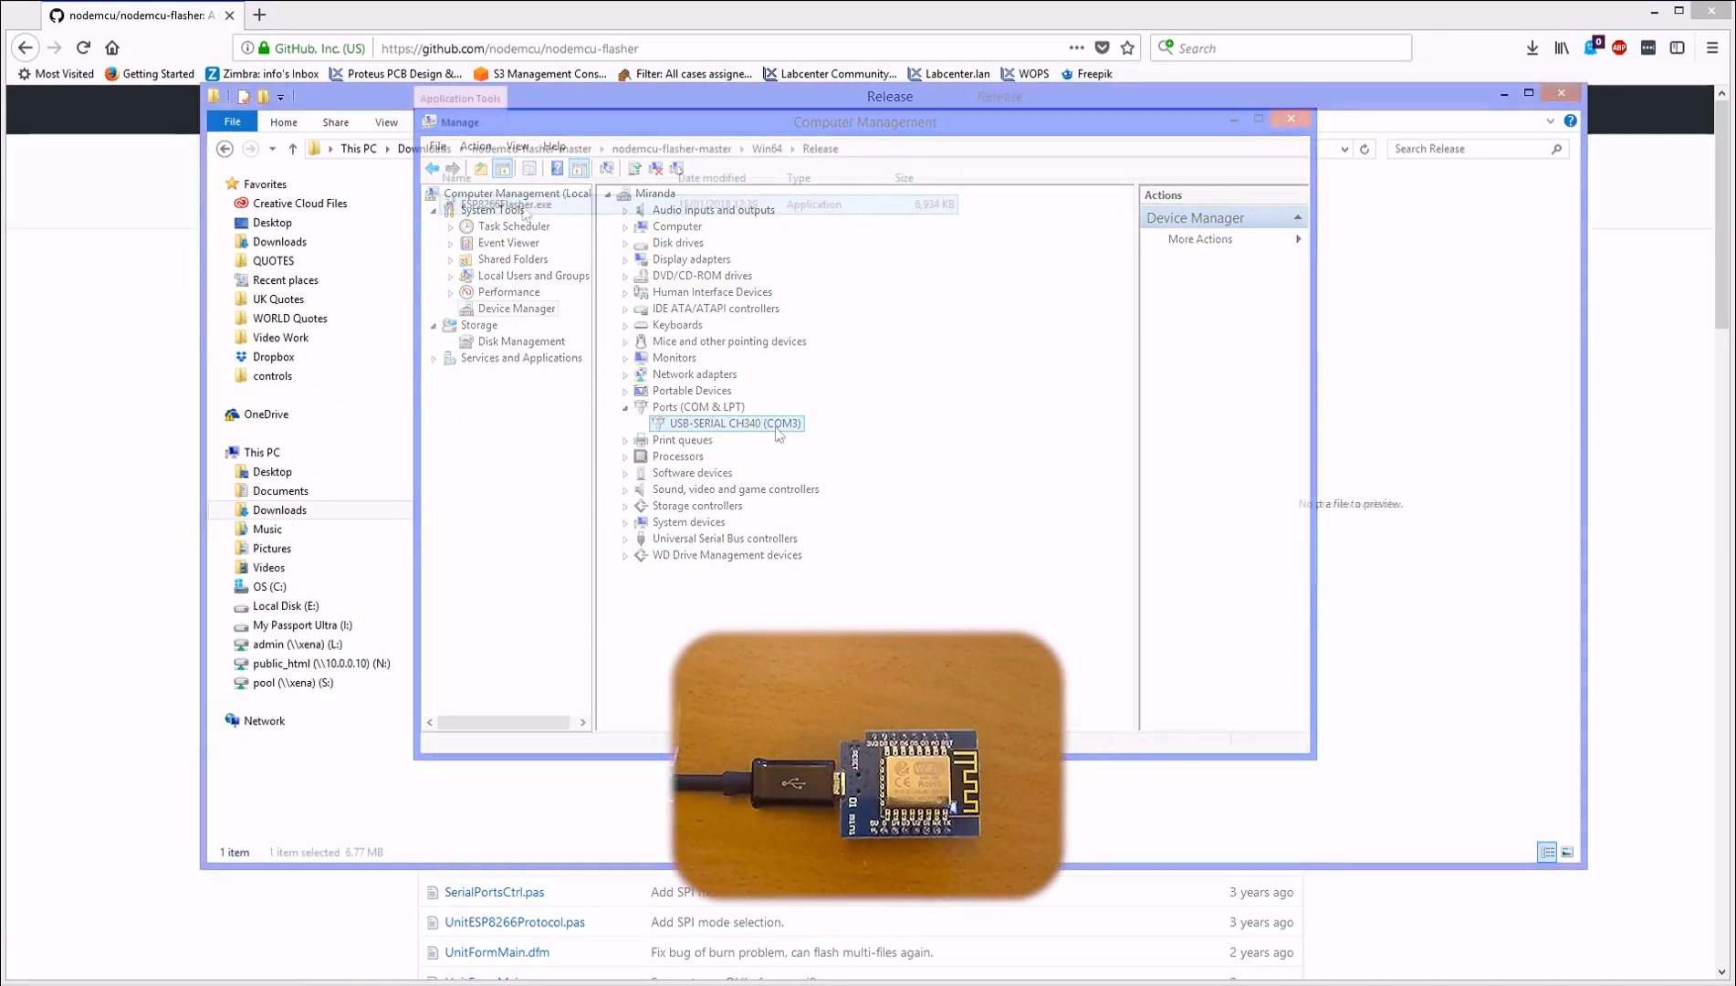
{"action": "double_click", "coordinate": [523, 206]}
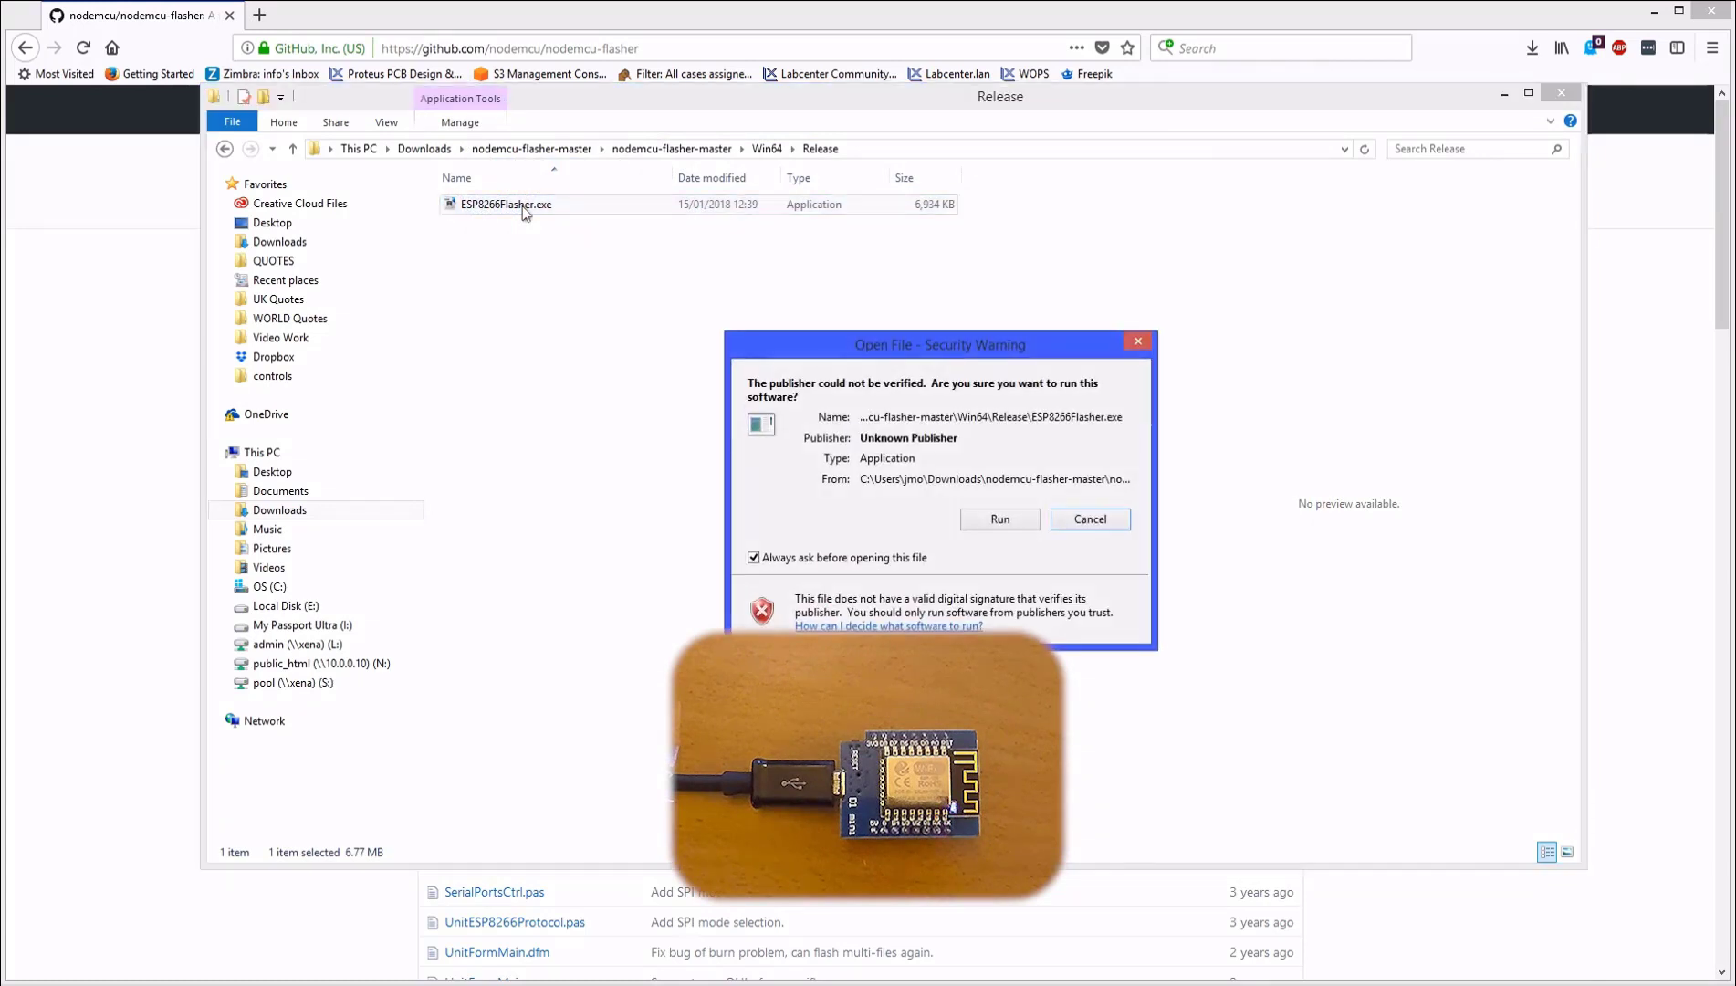
{"action": "left_click", "coordinate": [975, 519]}
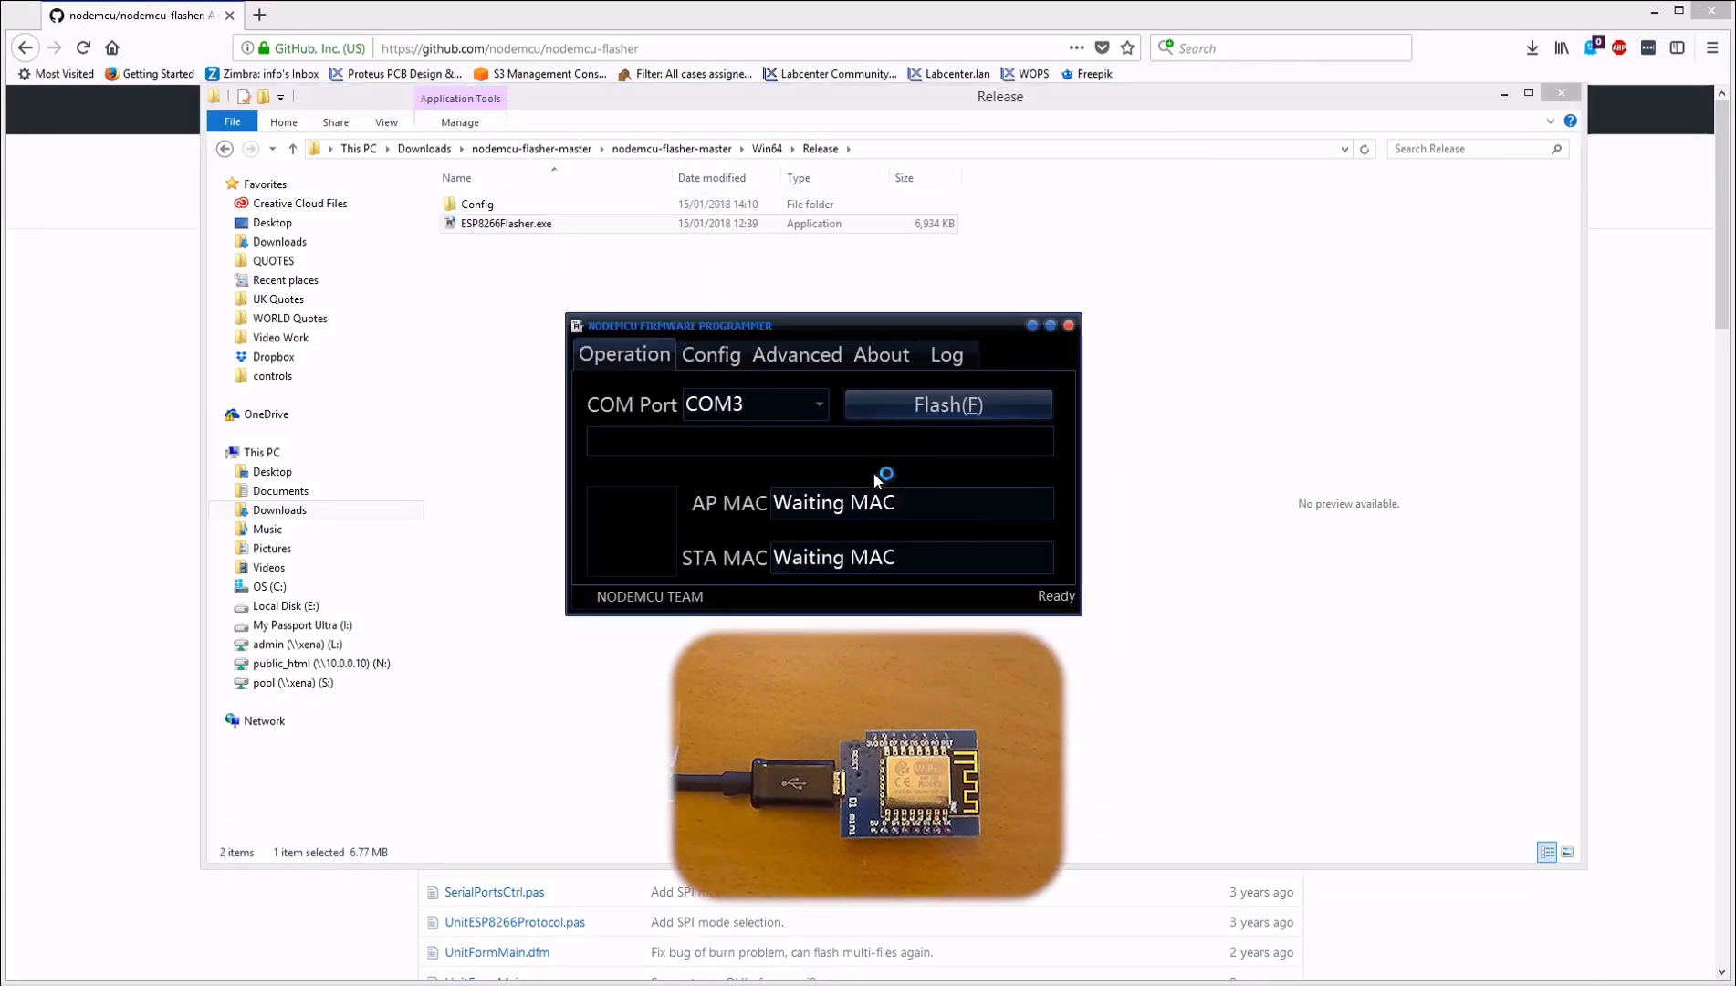
Replace the first binary path in the flasher configuration with the path to the firmware file VFPServer.ino.d1_mini.bin.
{"action": "left_click", "coordinate": [712, 355]}
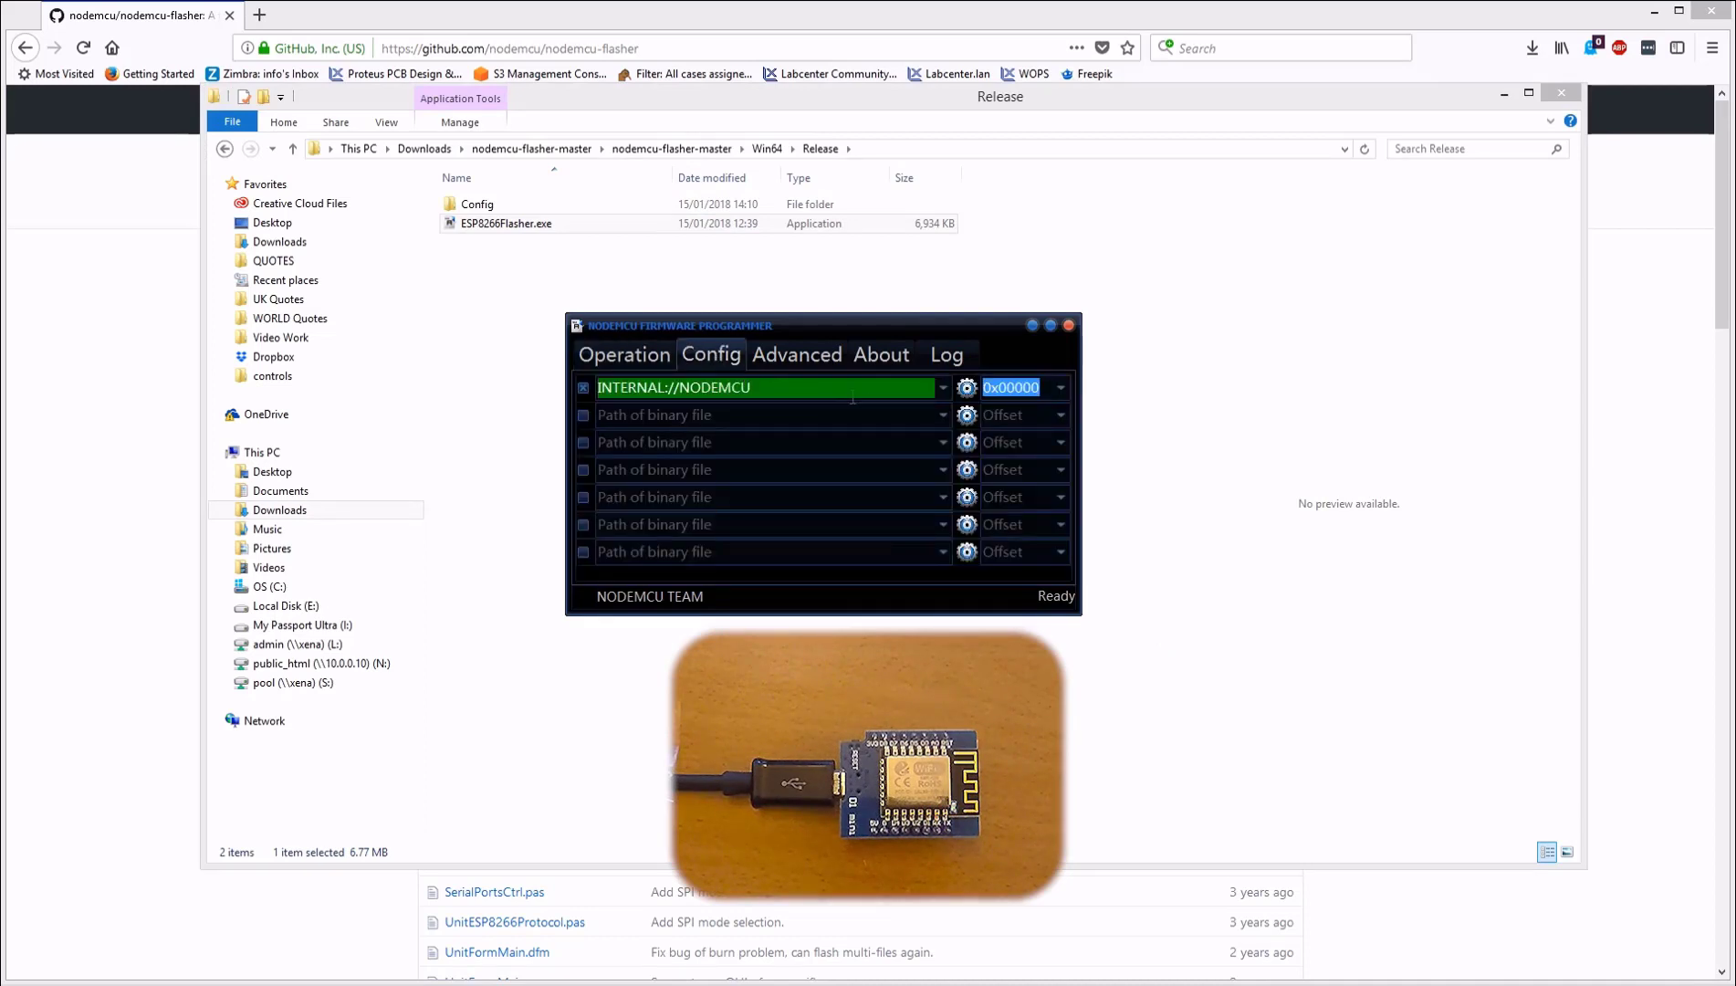
{"action": "left_click", "coordinate": [943, 389]}
{"action": "left_click", "coordinate": [943, 391]}
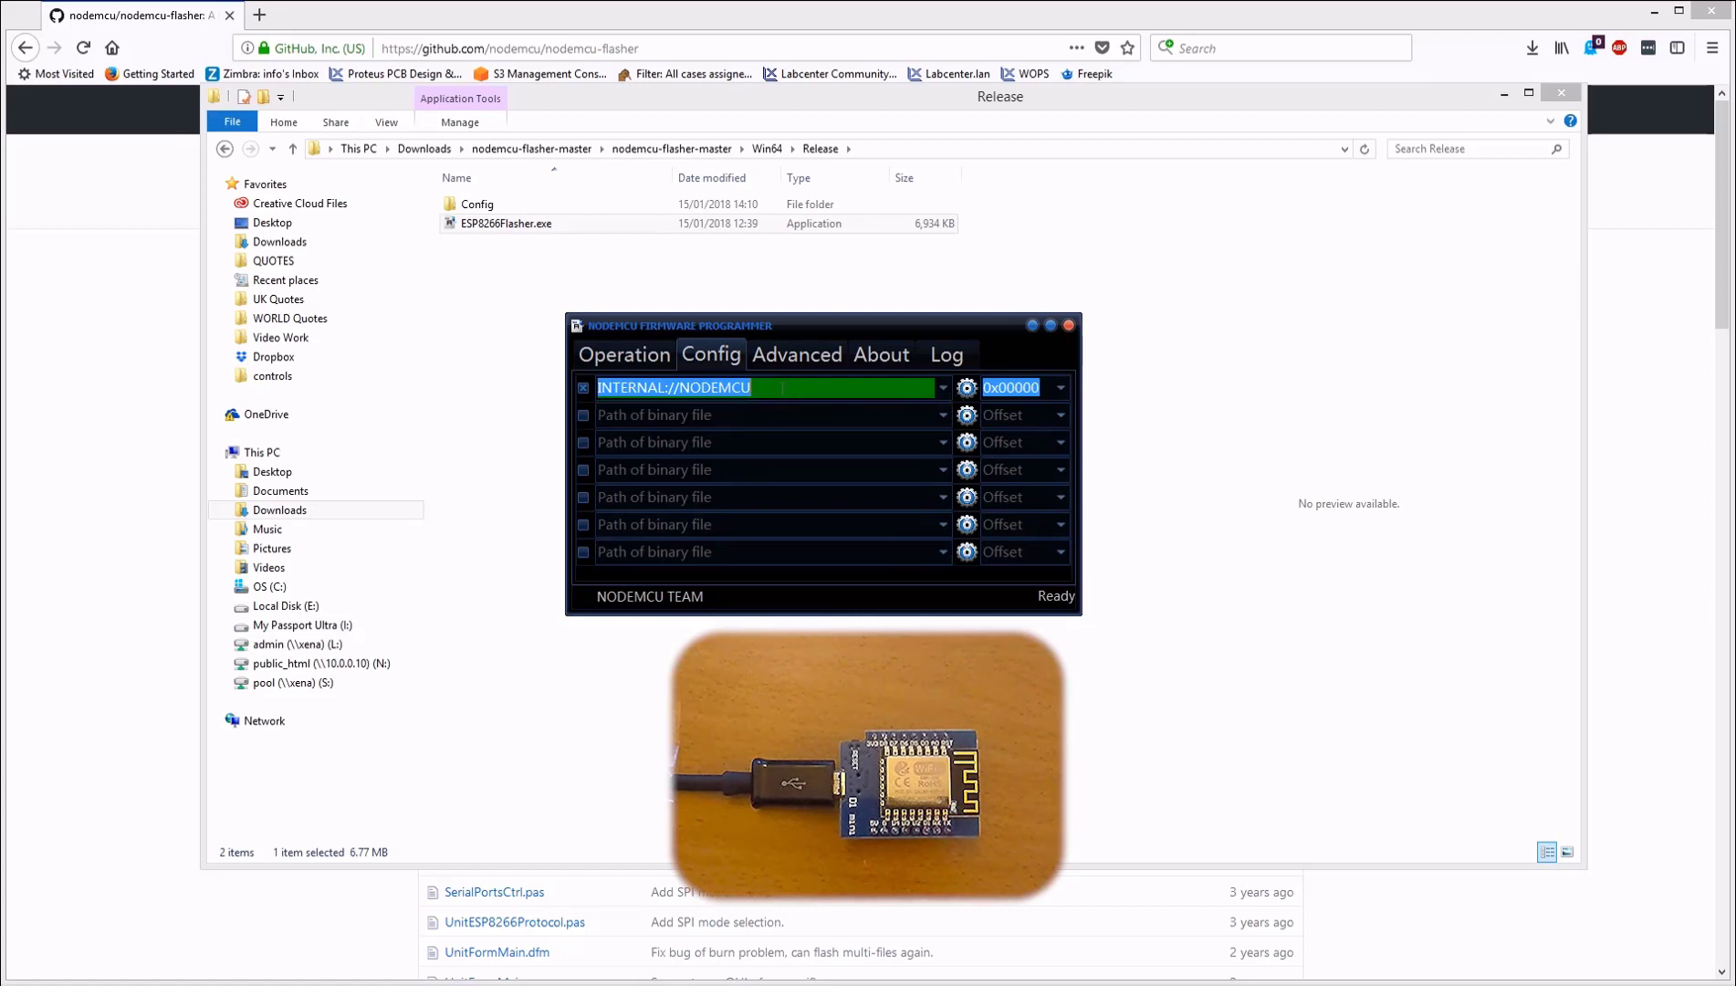
{"action": "key", "text": "ctrl+v"}
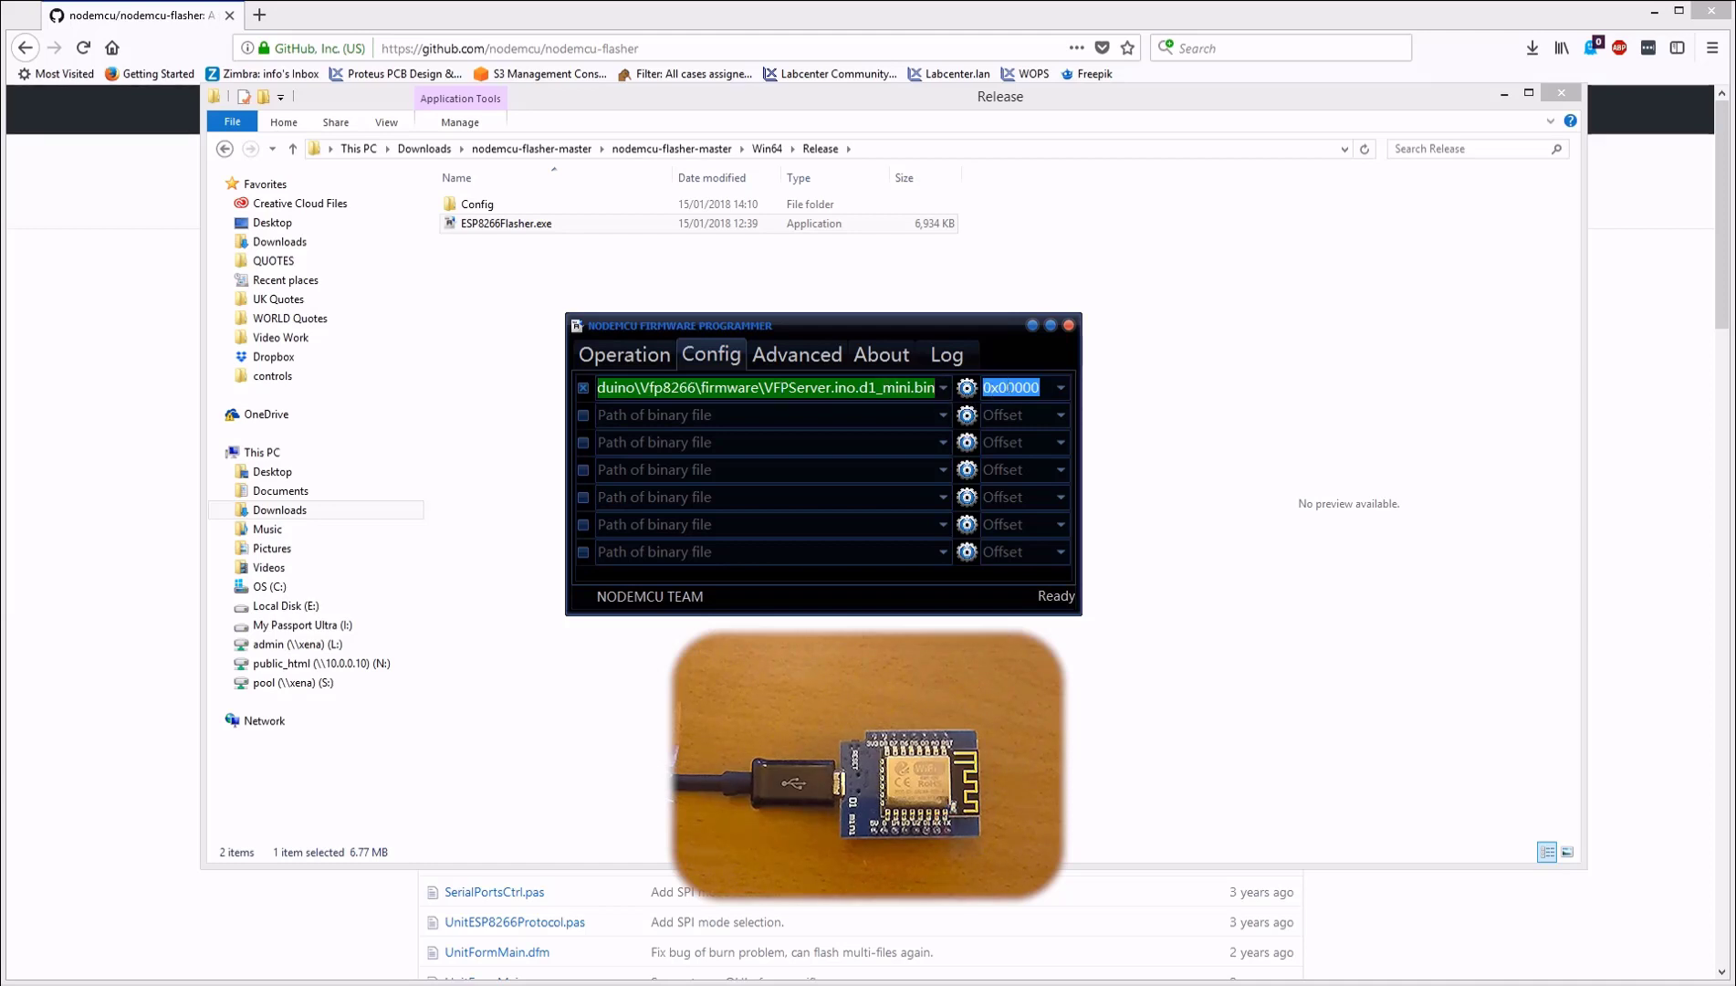
Flash the firmware to the board on COM3, and close the firmware programmer and the Release folder window.
{"action": "left_click", "coordinate": [624, 354]}
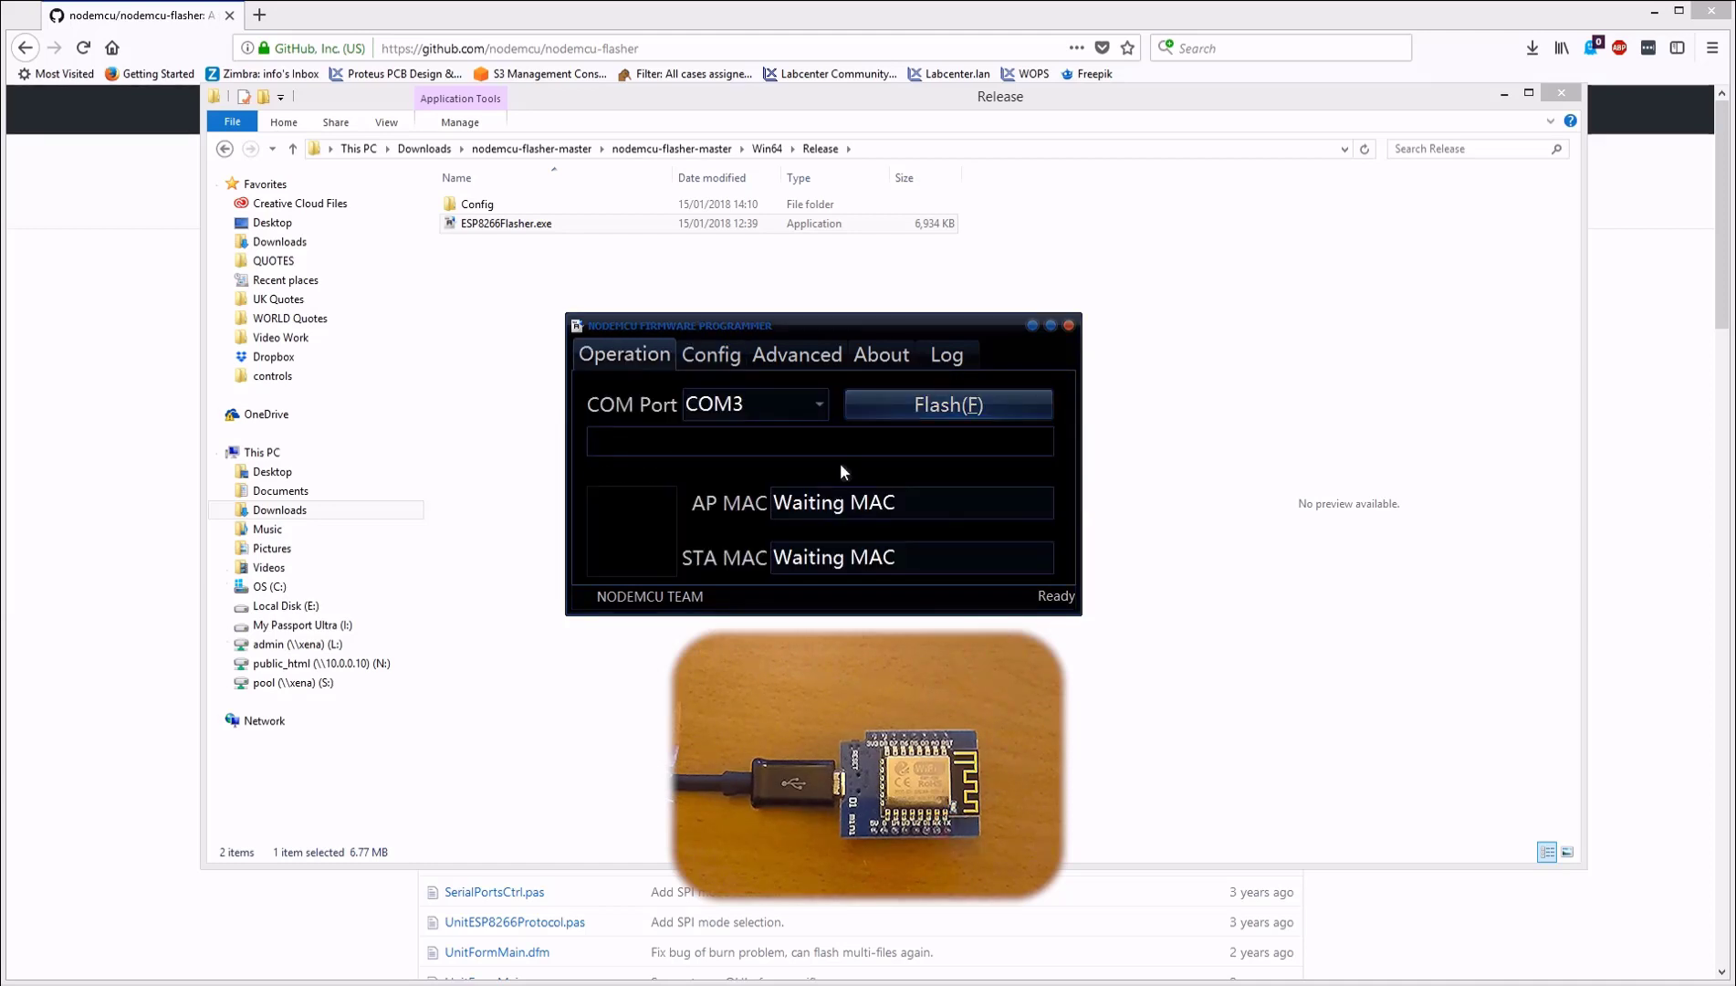
{"action": "left_click", "coordinate": [930, 408]}
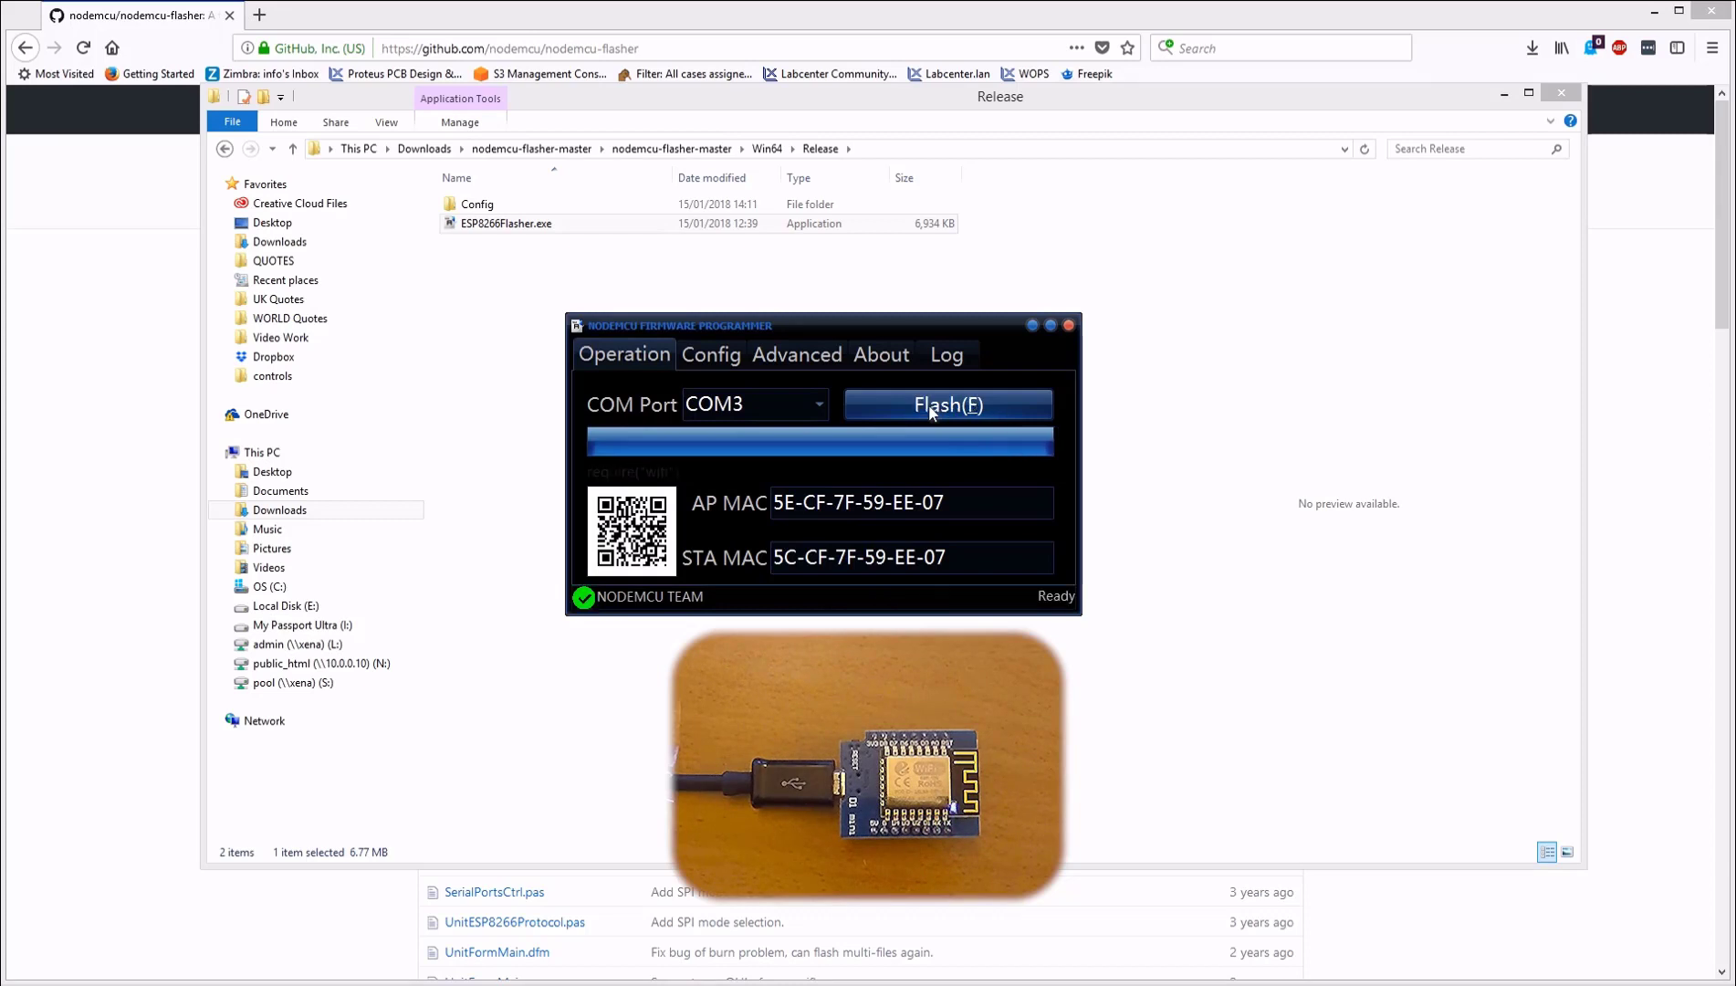
{"action": "left_click", "coordinate": [1069, 326]}
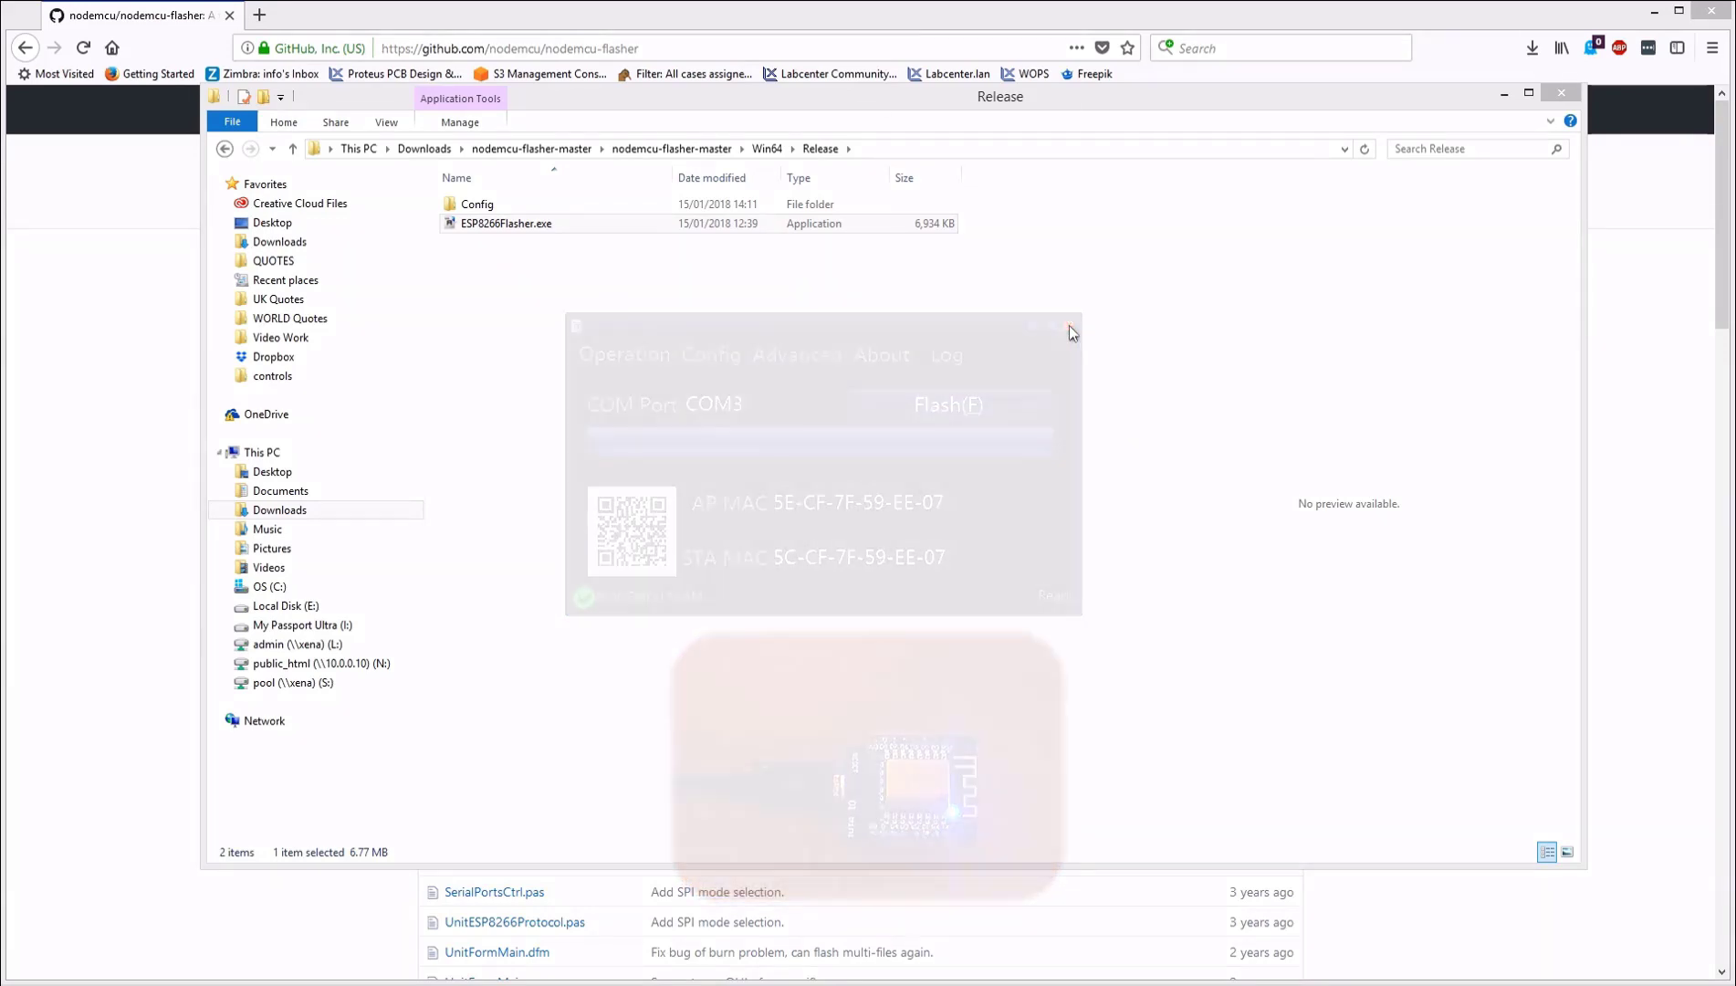
{"action": "left_click", "coordinate": [1564, 95]}
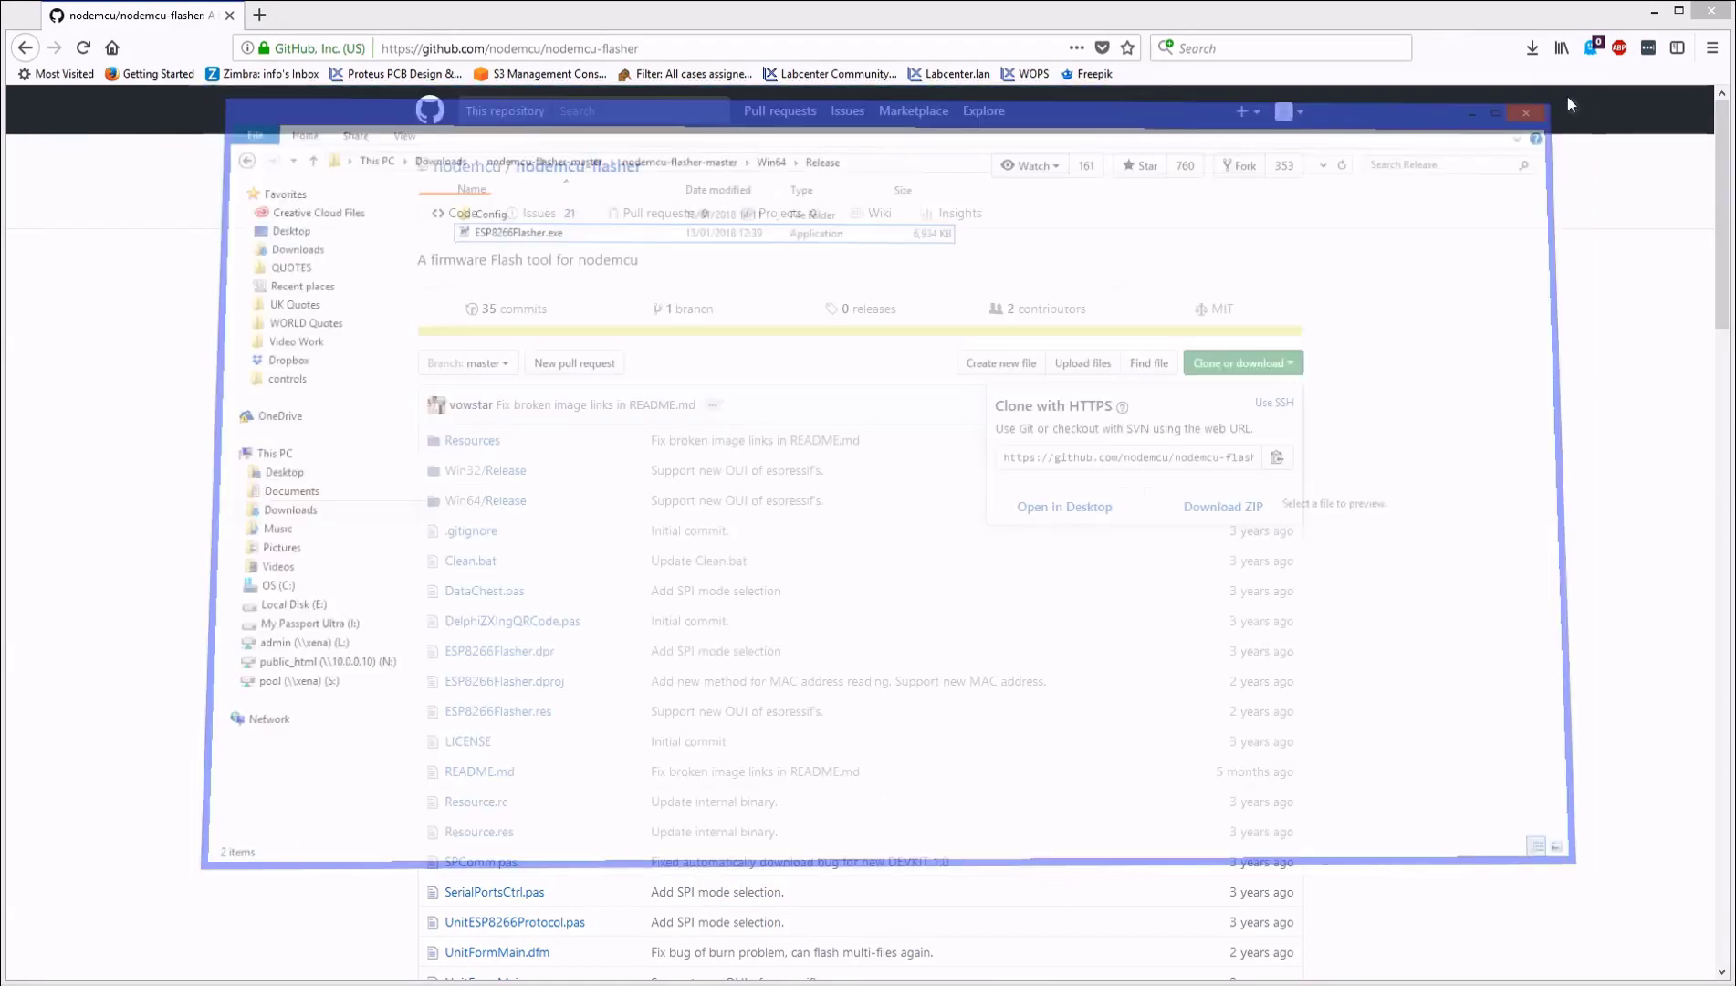
Open the address 192.168.4.1 in the browser to reach the board's WiFi Configuration Manager.
{"action": "left_click_drag", "start_coordinate": [788, 45], "coordinate": [369, 50]}
{"action": "type", "text": "192"}
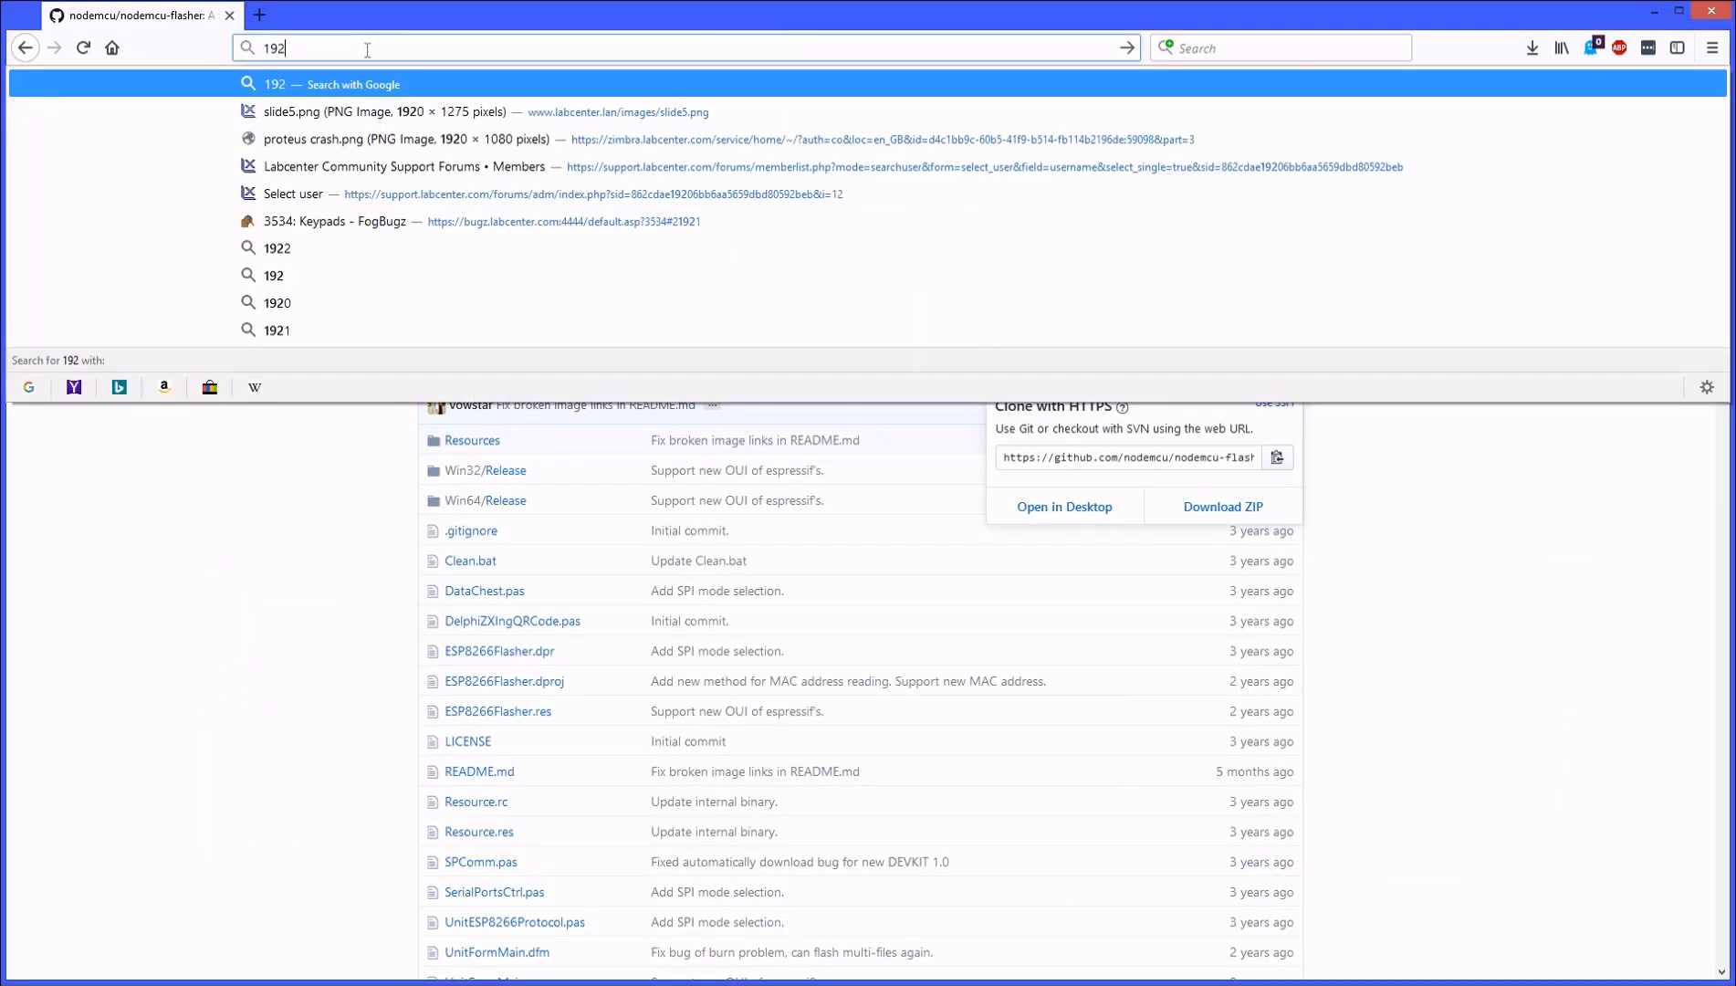
{"action": "type", "text": "."}
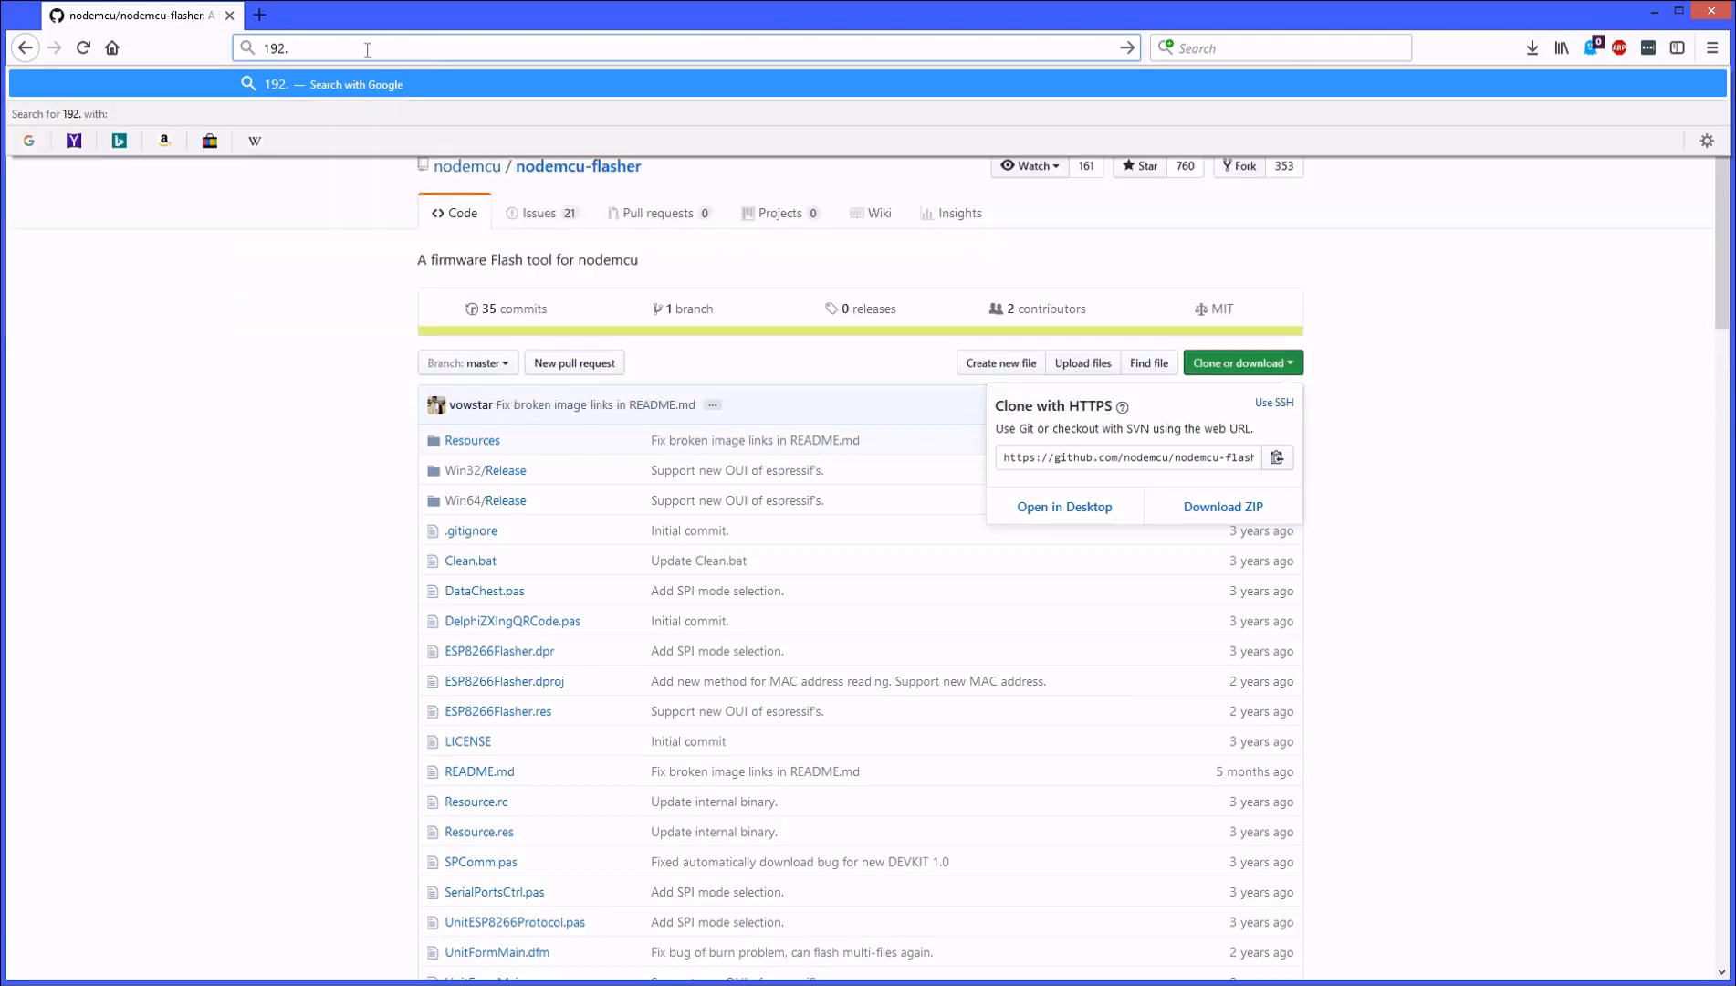
{"action": "type", "text": "168.4.1"}
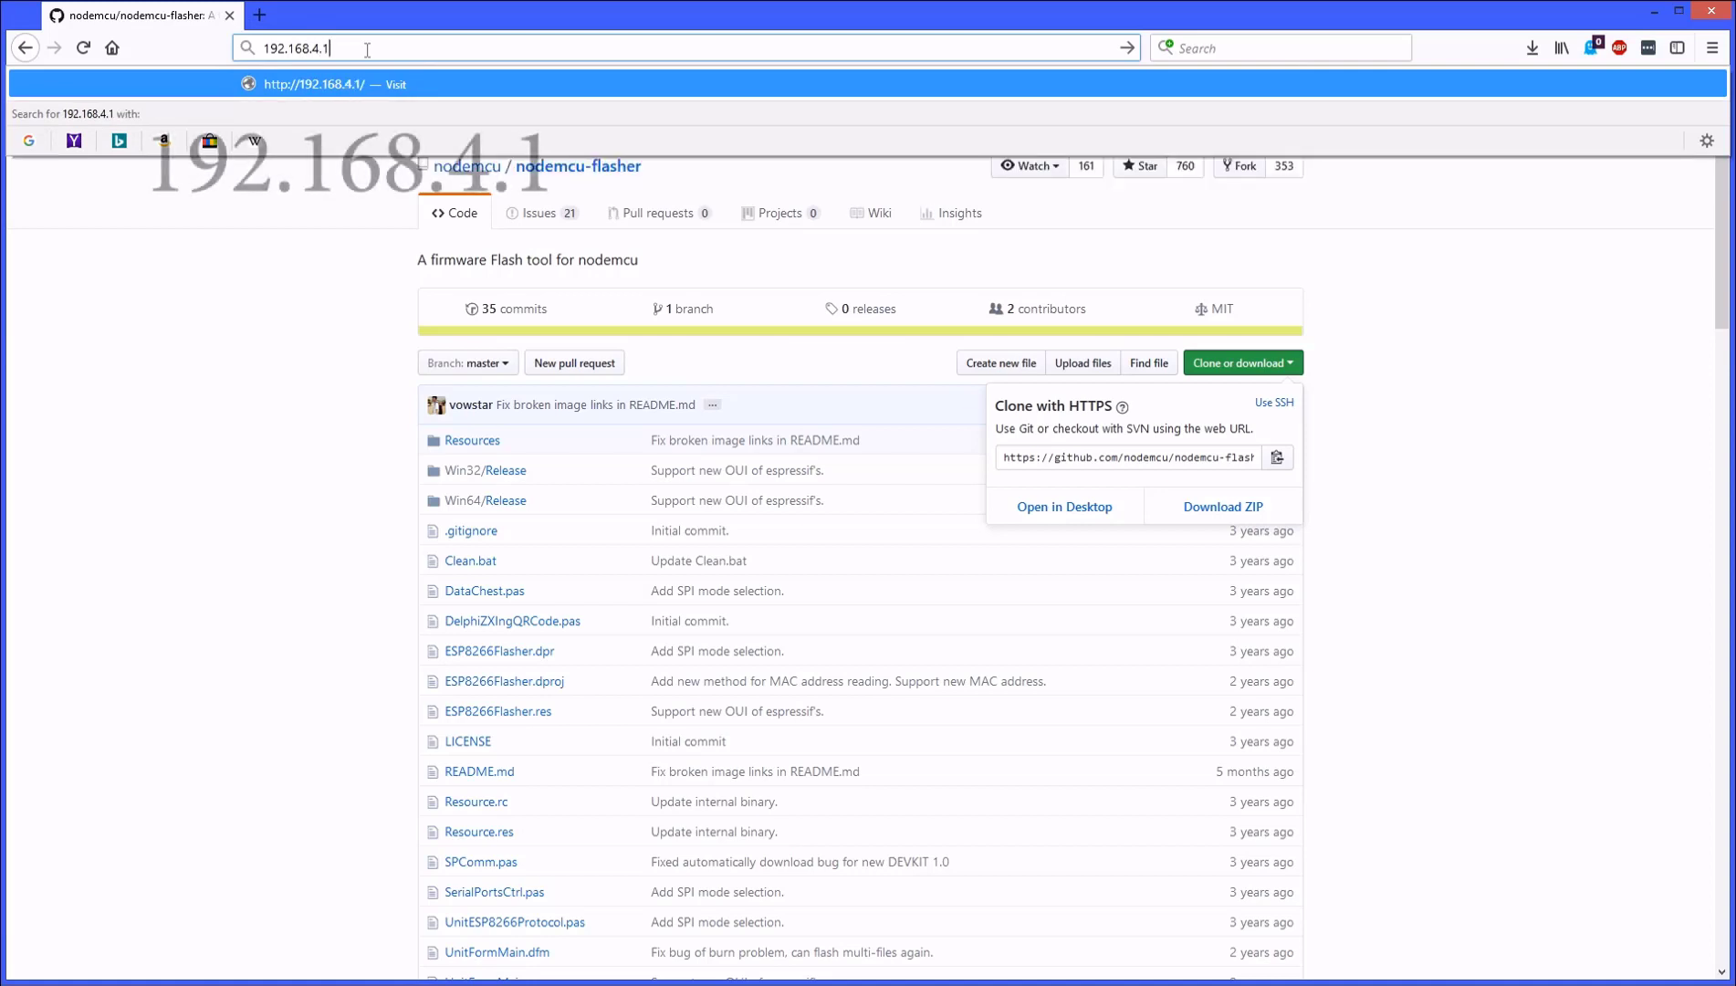
{"action": "key", "text": "Return"}
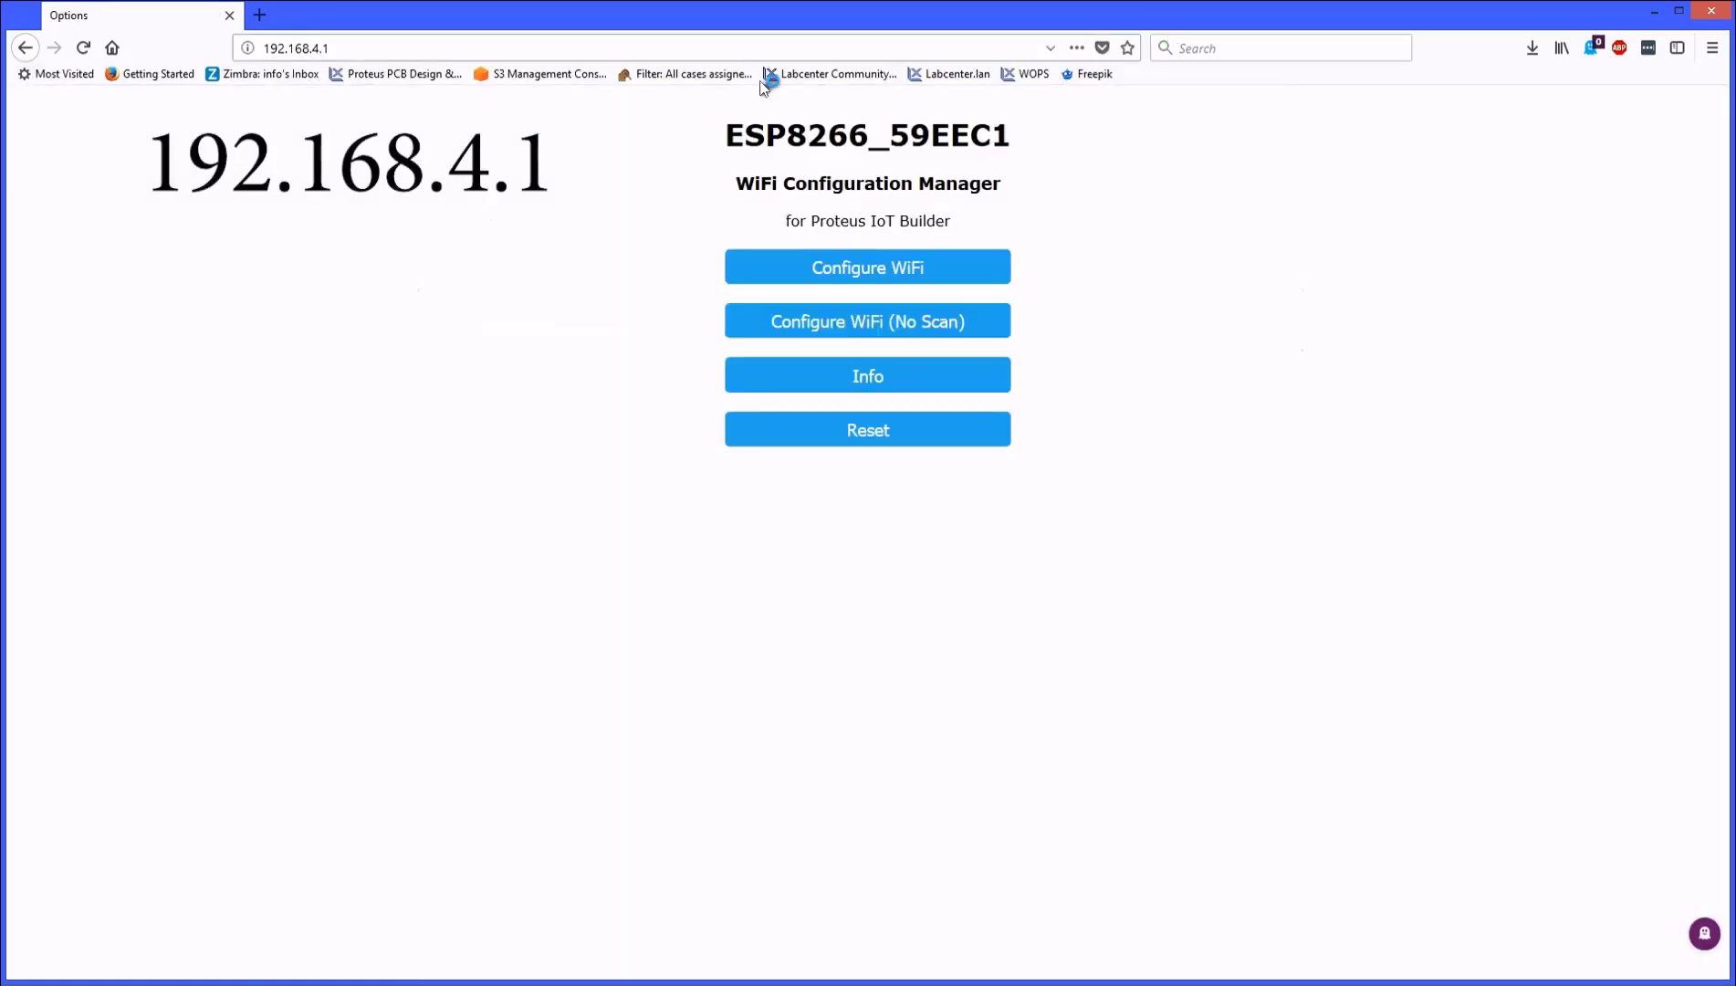
Configure the board's WiFi with the Beechcroft-Labcenter network, enter the network password and save the settings.
{"action": "left_click", "coordinate": [875, 279]}
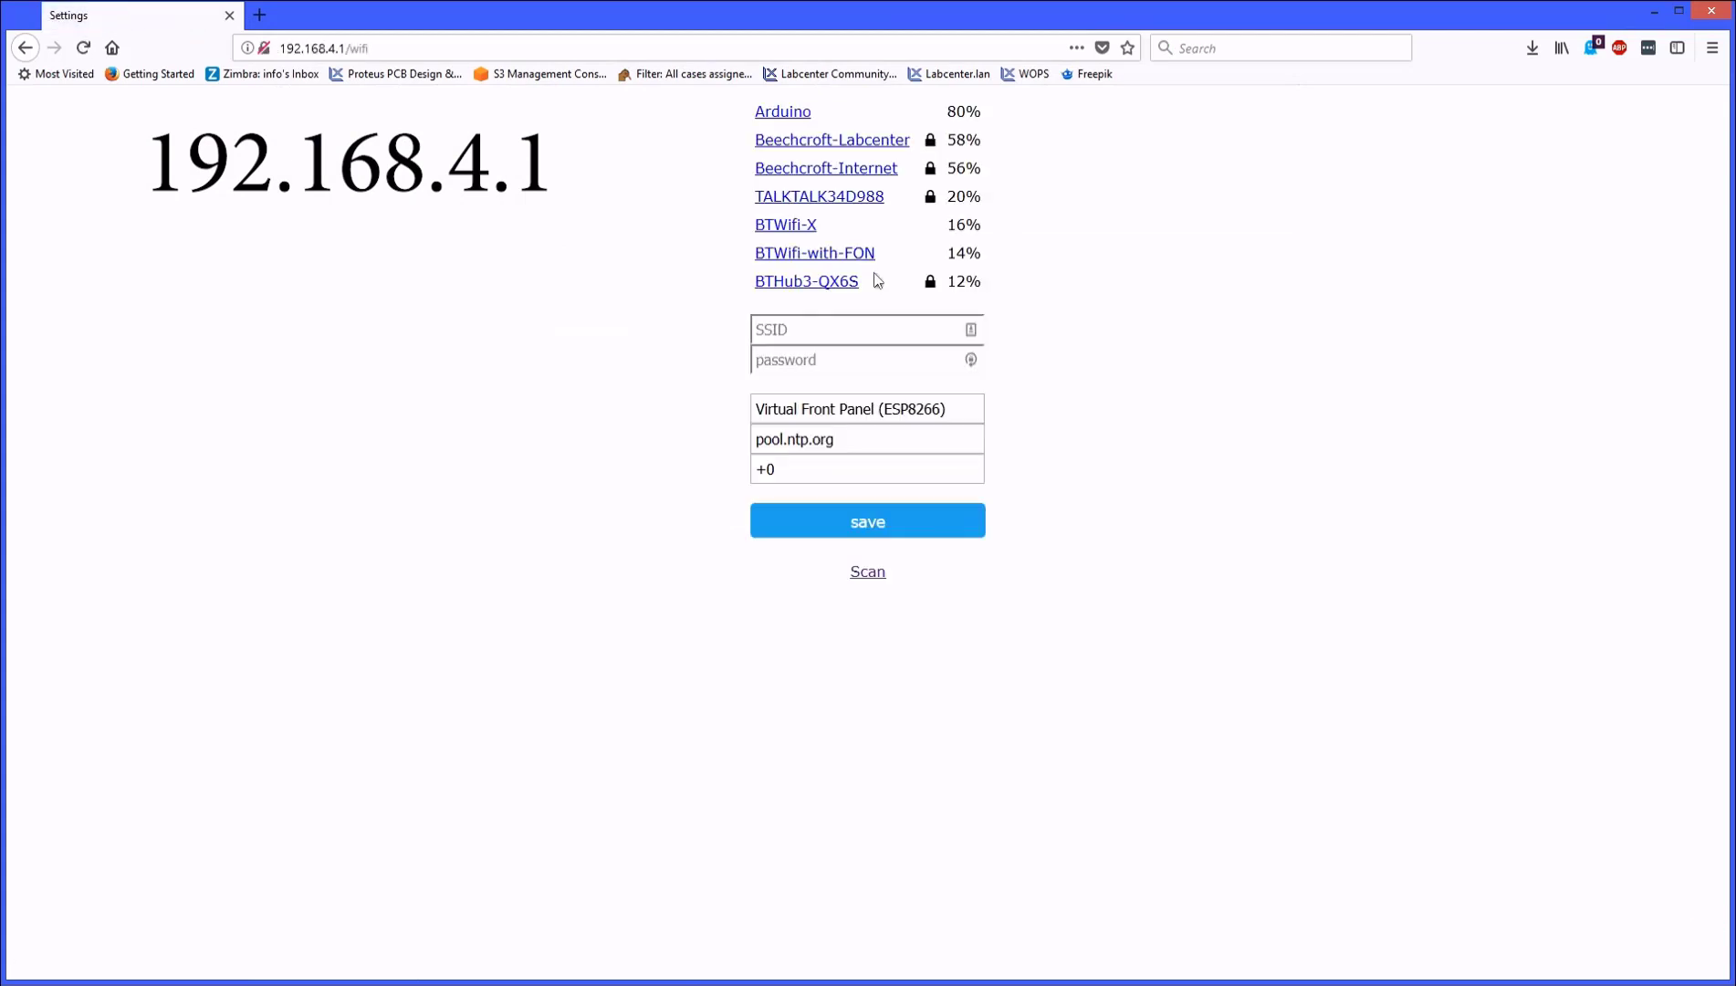
{"action": "left_click", "coordinate": [820, 142]}
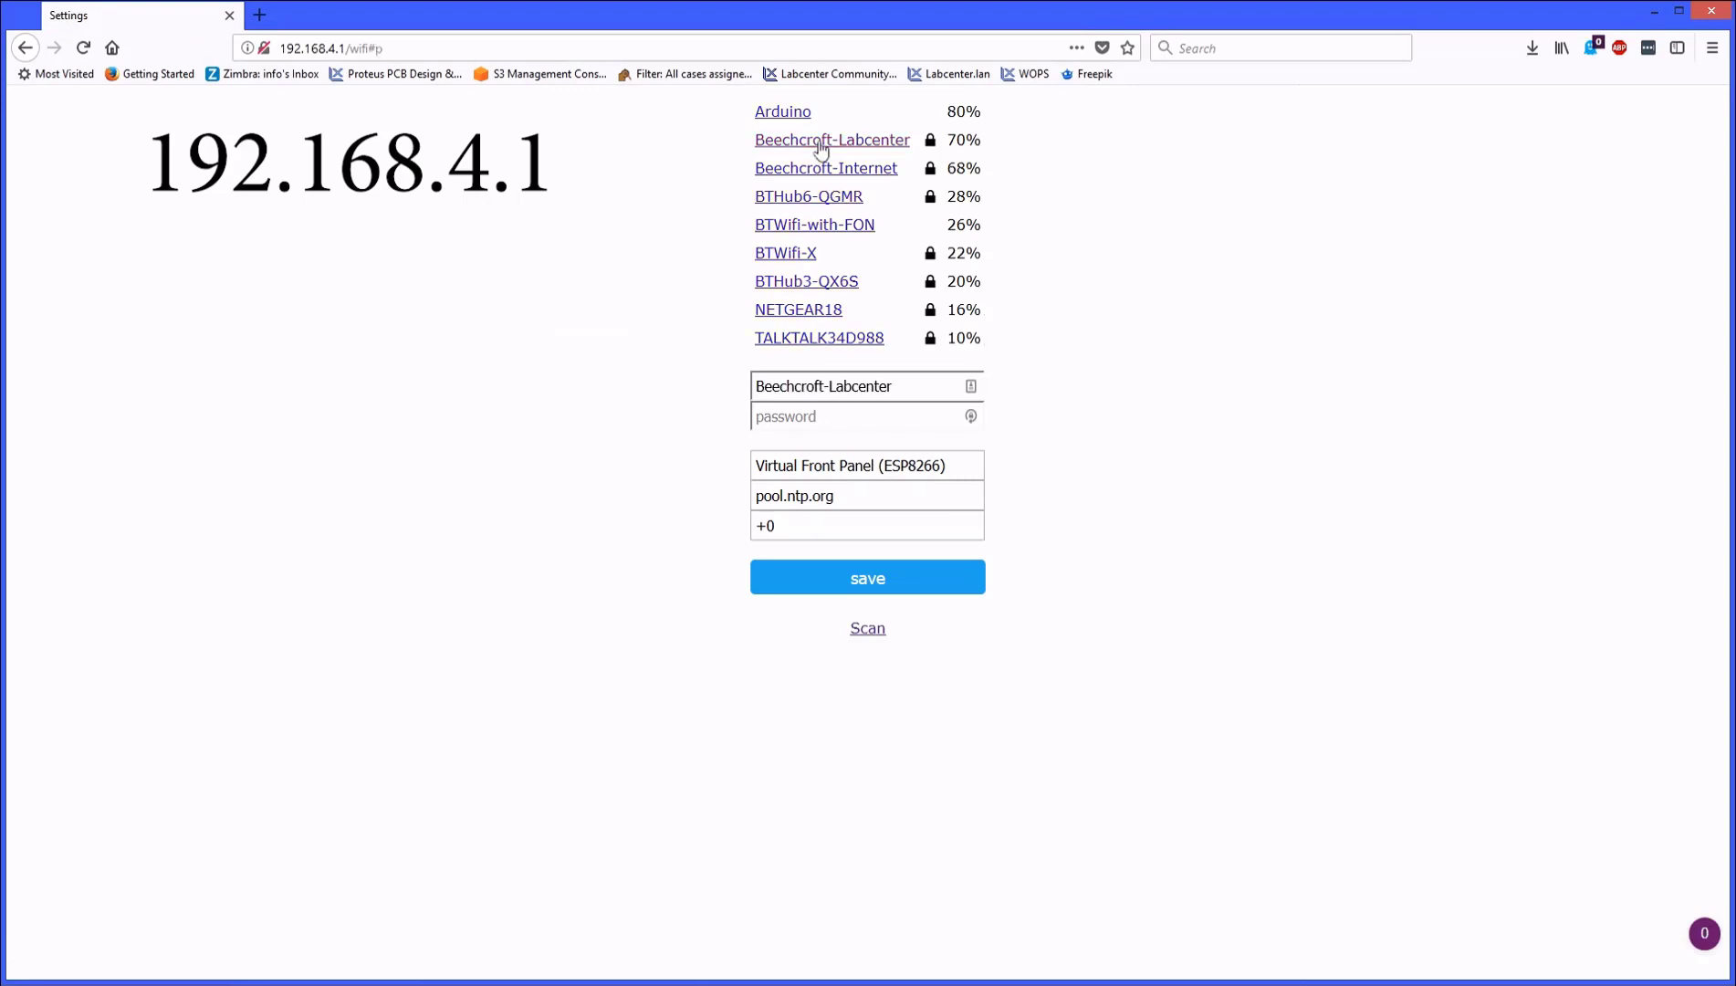
{"action": "left_click", "coordinate": [855, 417]}
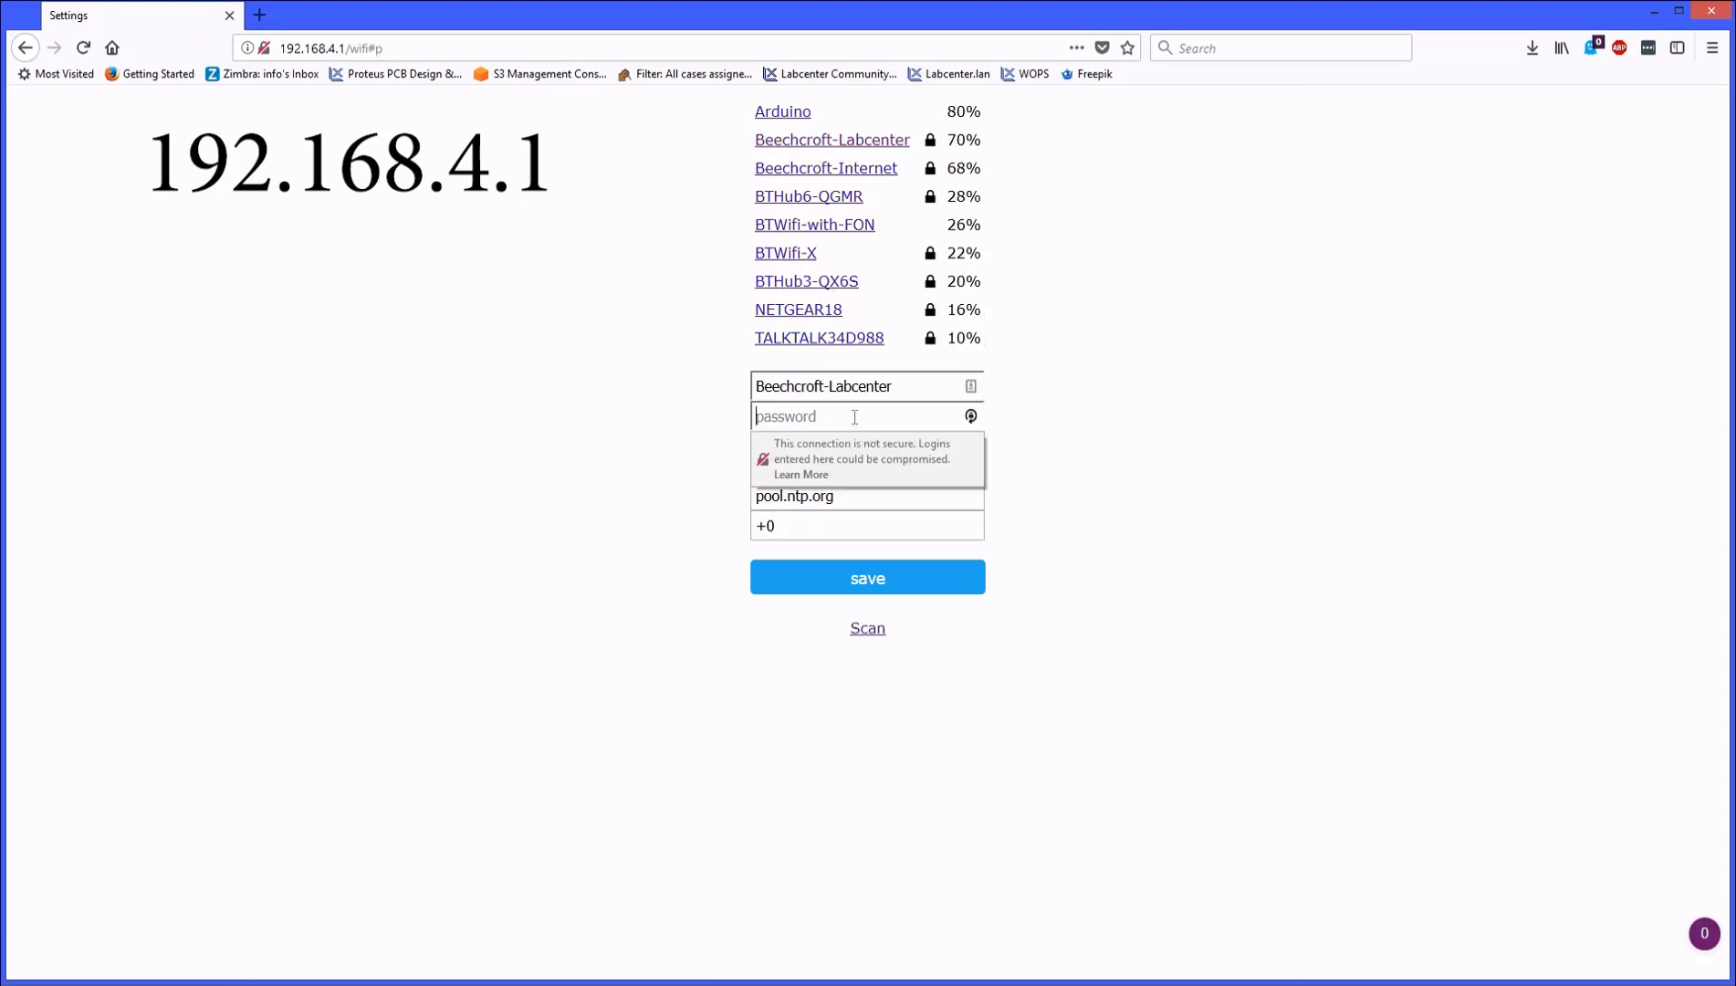
{"action": "type", "text": "••••••••••••••••"}
{"action": "left_click", "coordinate": [862, 590]}
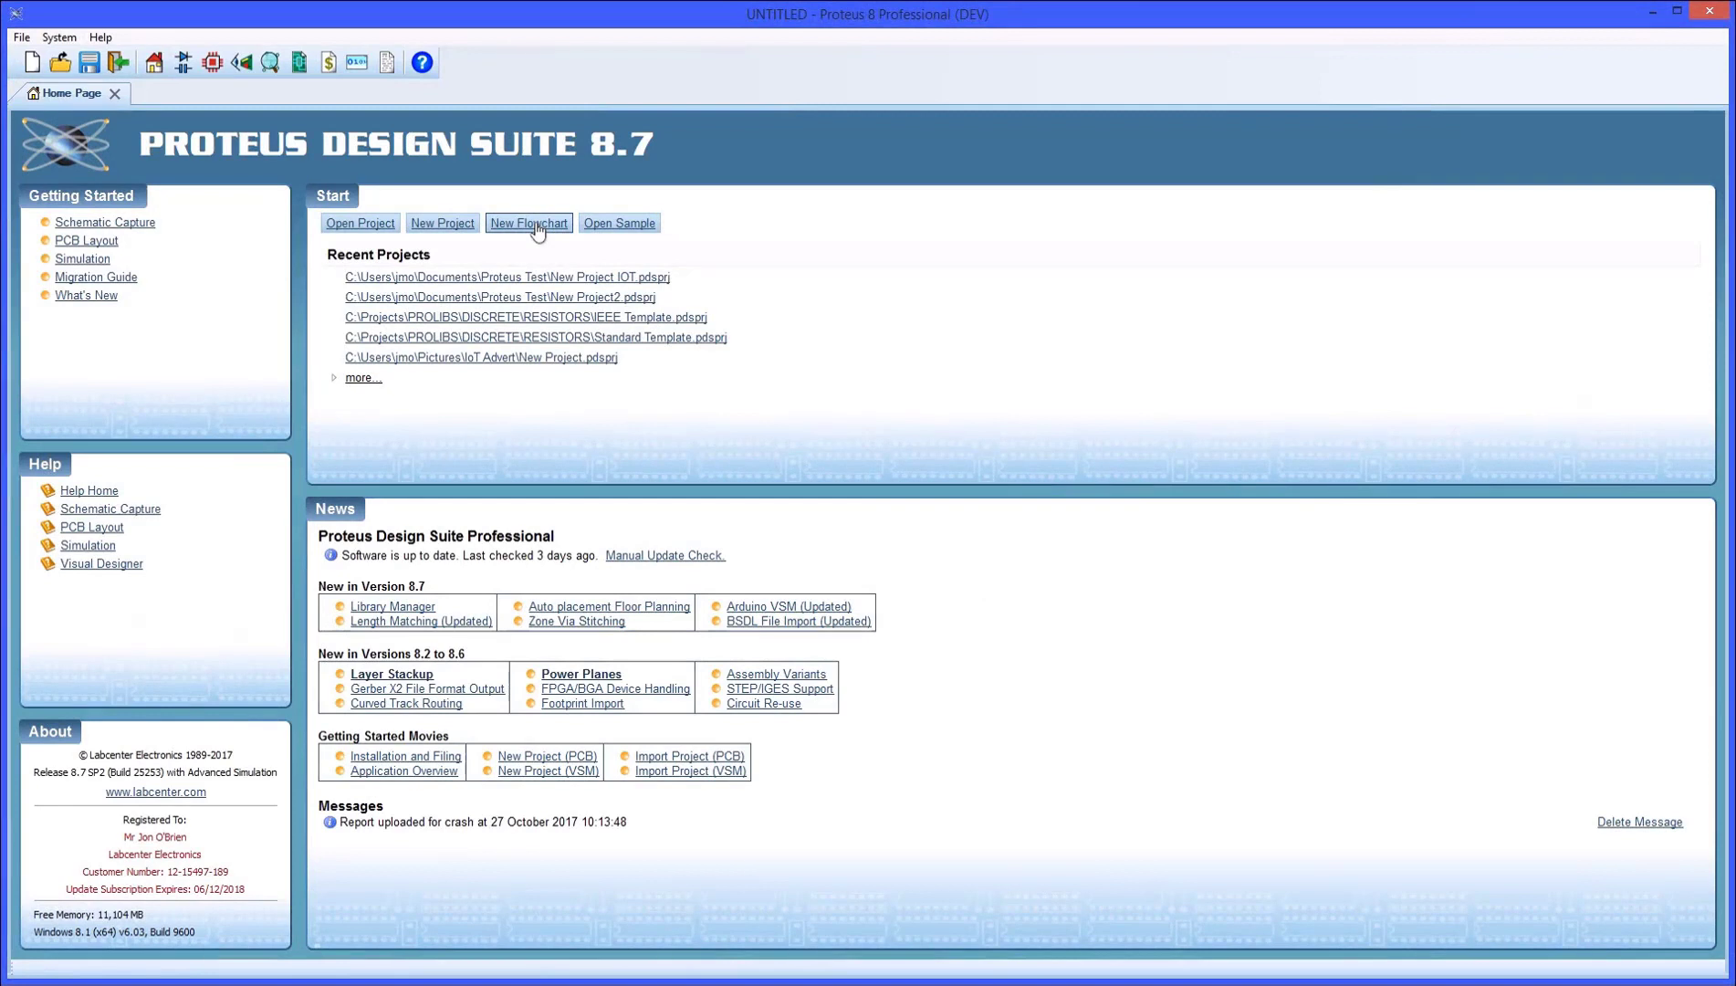
Create a new flowchart project in Proteus named Blink, using the ARDUINO family and the Arduino Uno controller.
{"action": "left_click", "coordinate": [530, 224]}
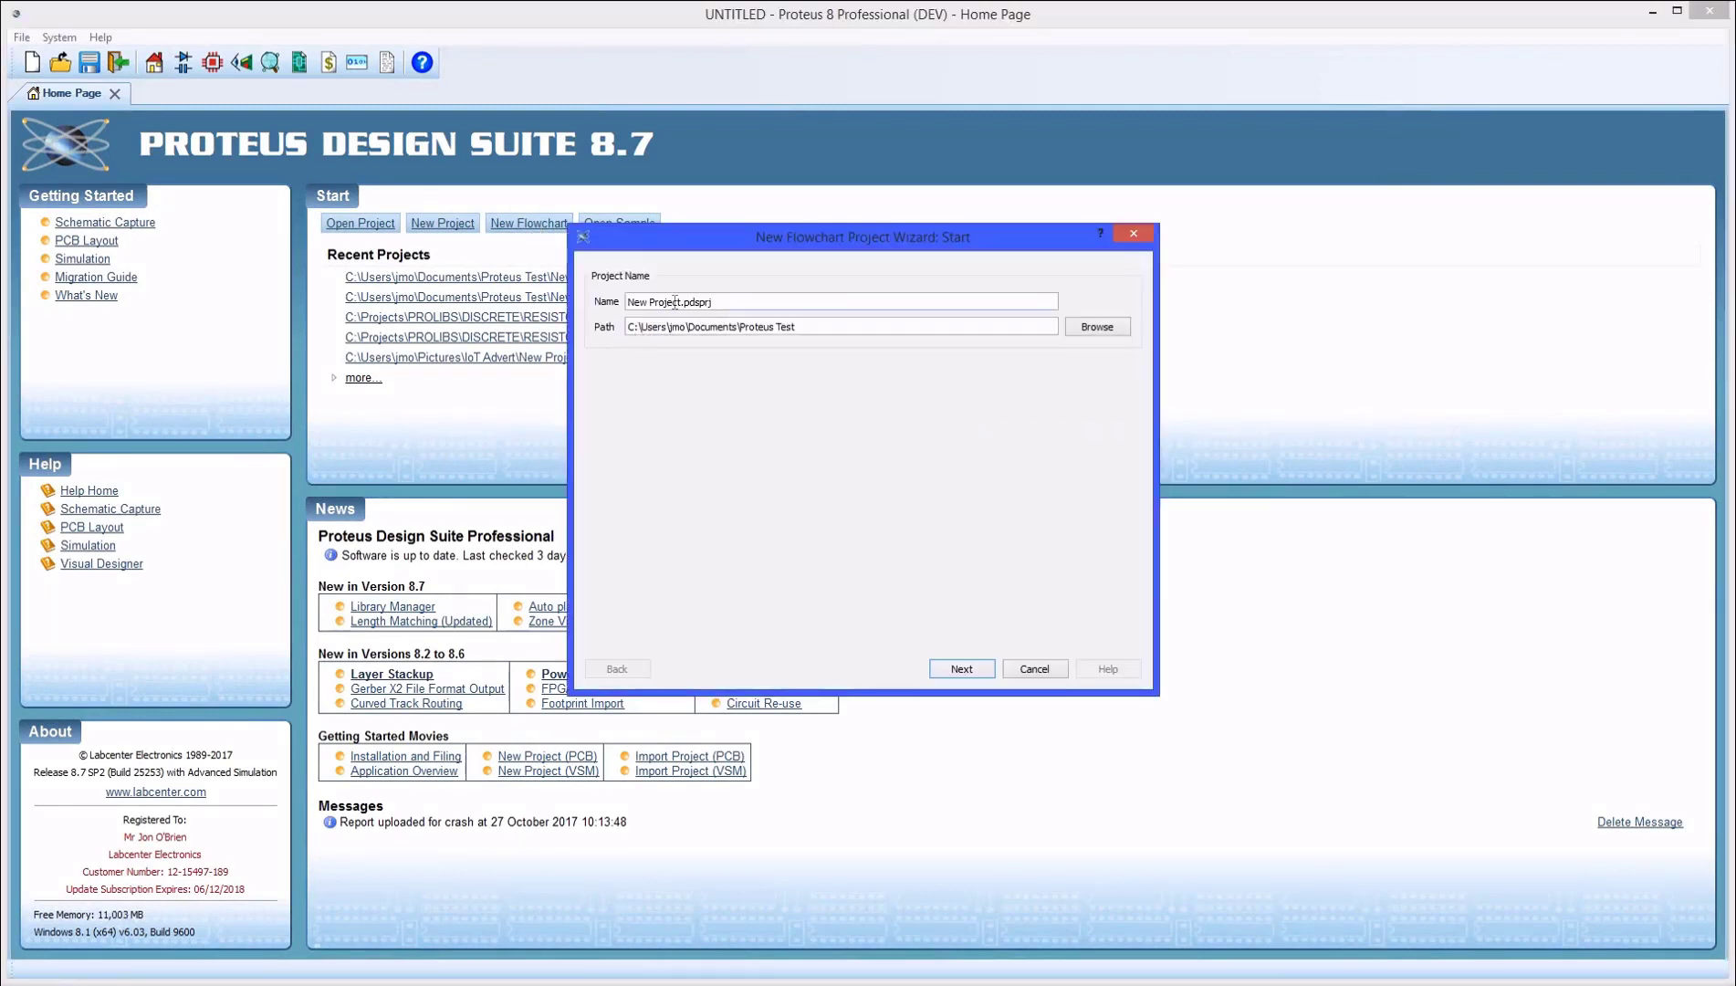
{"action": "left_click_drag", "start_coordinate": [680, 303], "coordinate": [627, 302]}
{"action": "type", "text": "Blink"}
{"action": "left_click", "coordinate": [961, 669]}
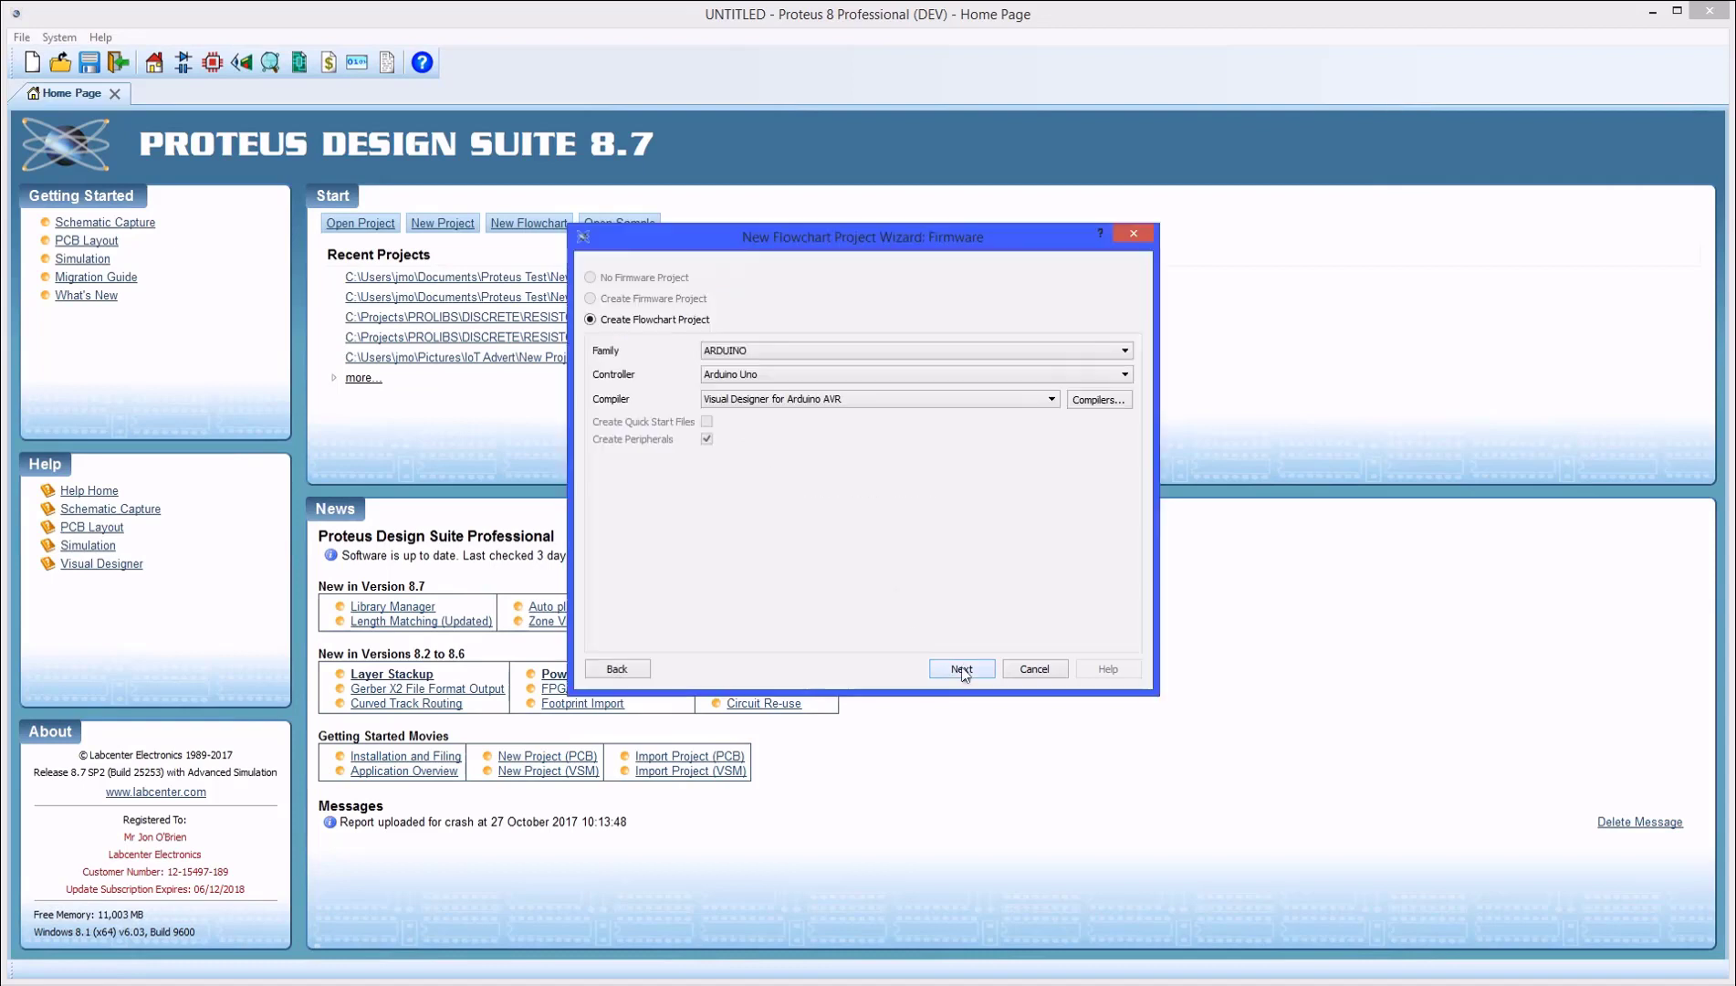
{"action": "left_click", "coordinate": [765, 376]}
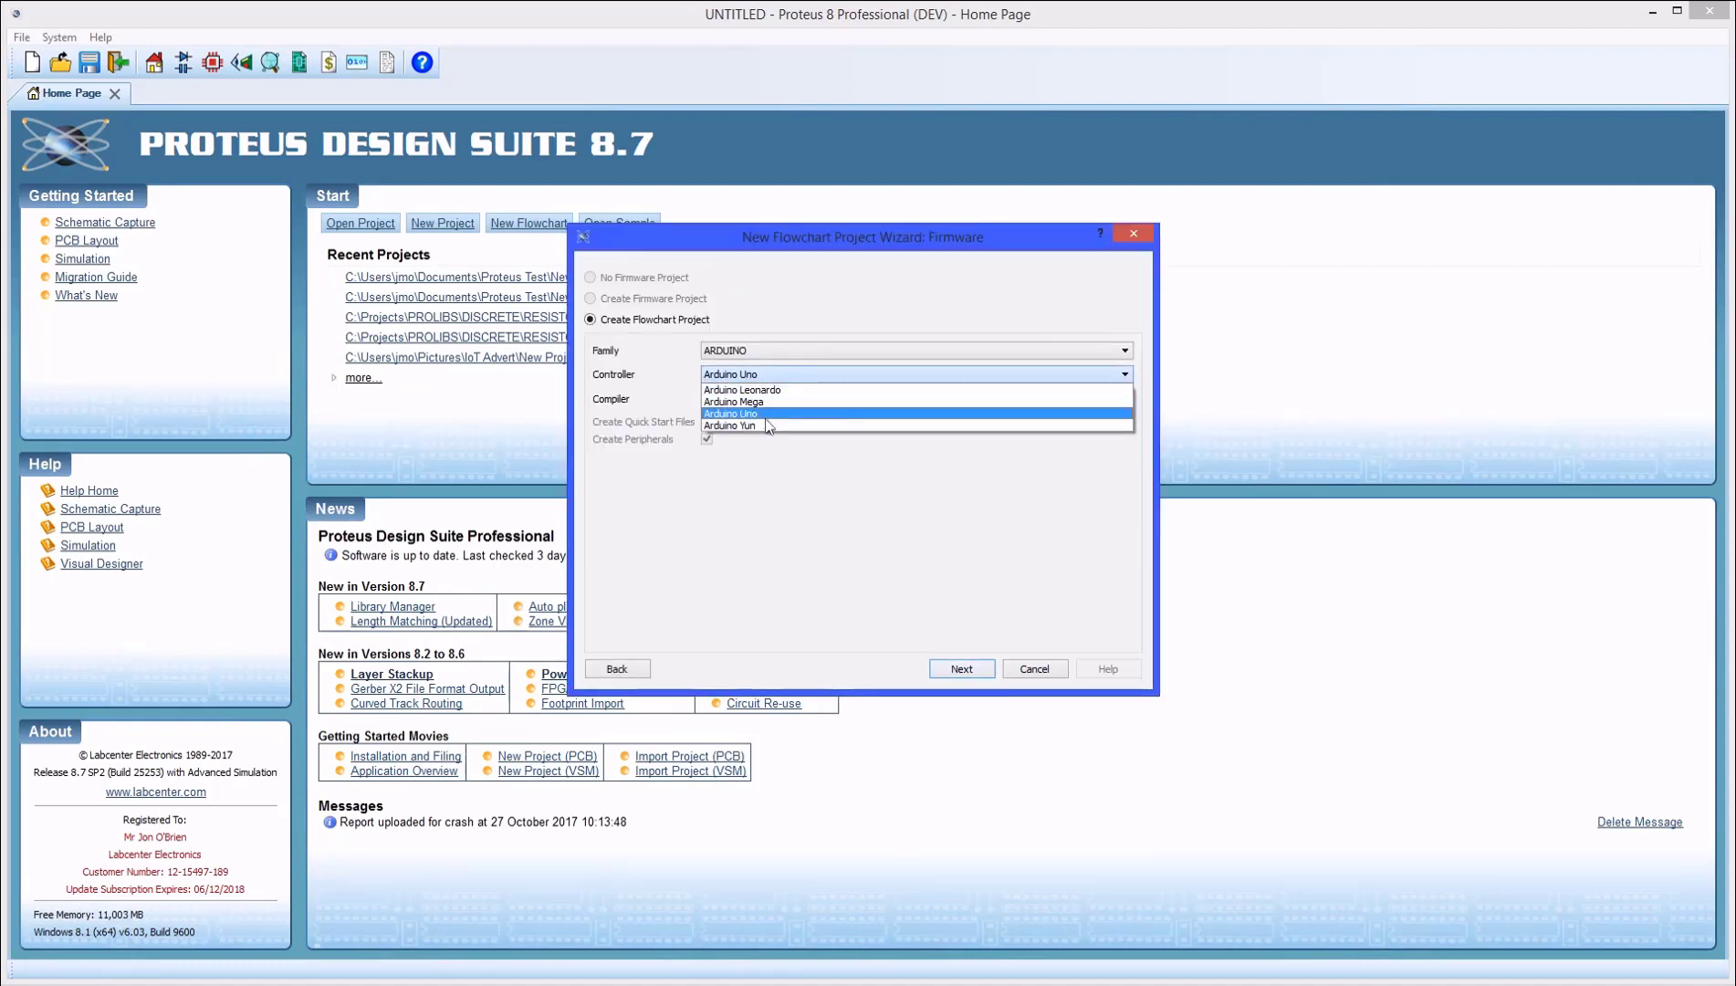
{"action": "left_click", "coordinate": [765, 416]}
{"action": "left_click", "coordinate": [960, 673]}
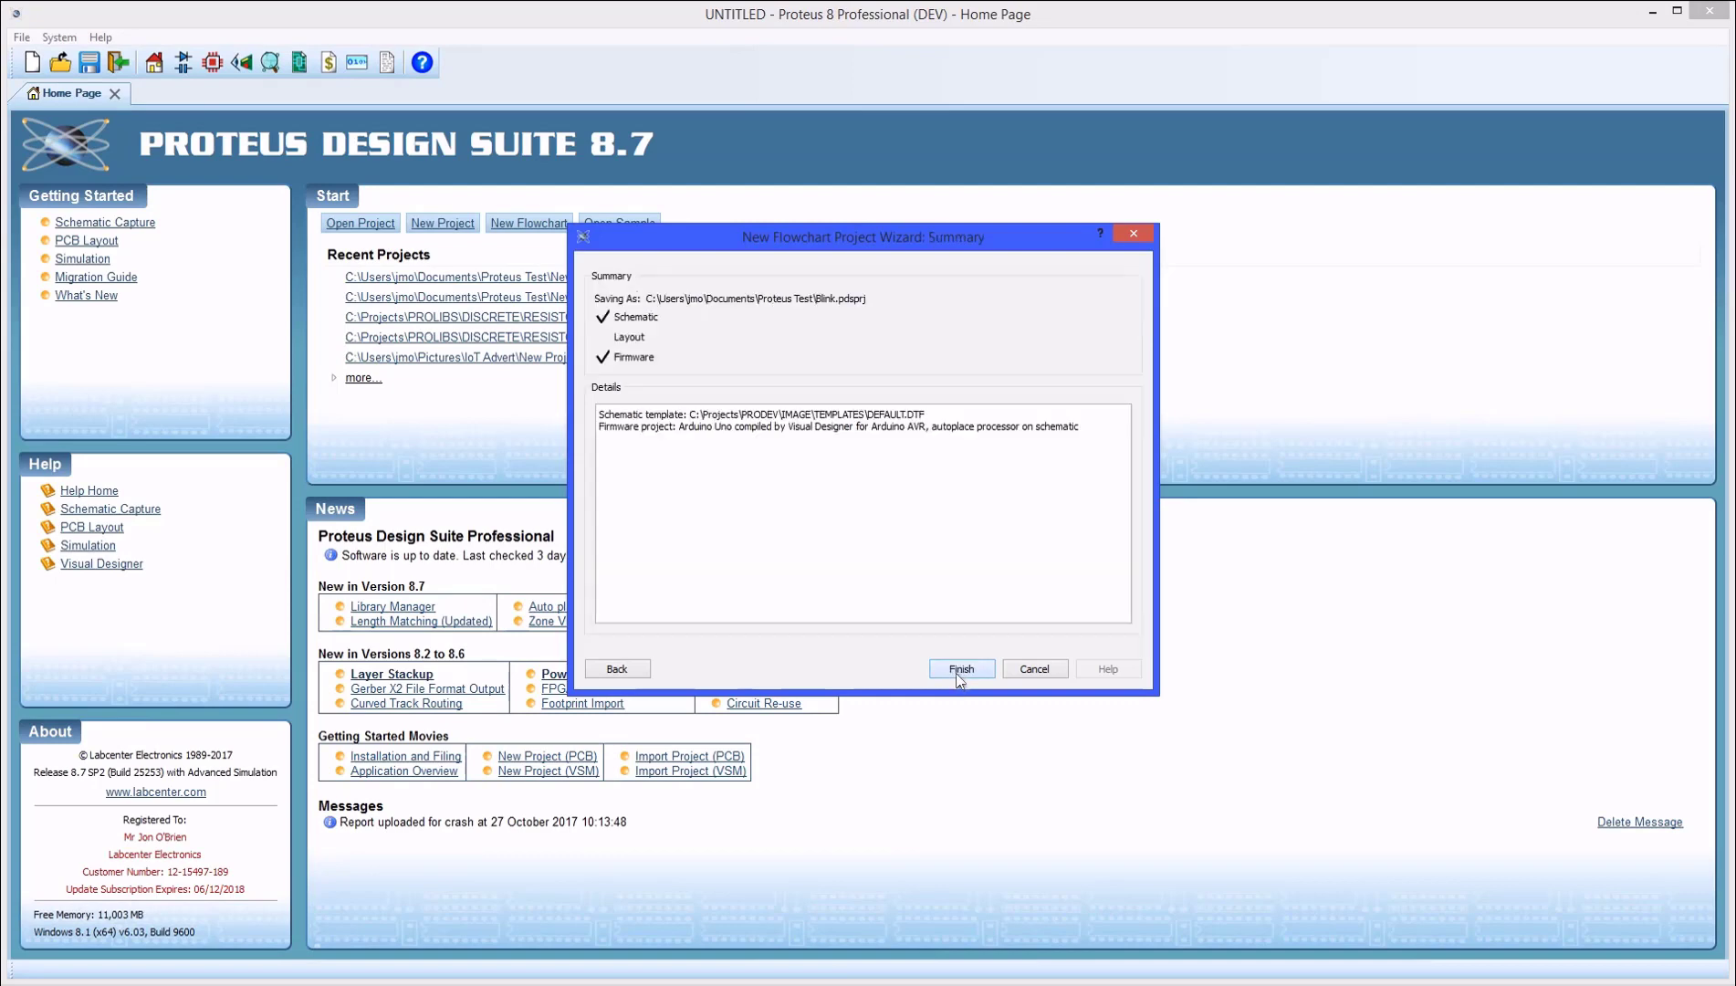
{"action": "left_click", "coordinate": [958, 678]}
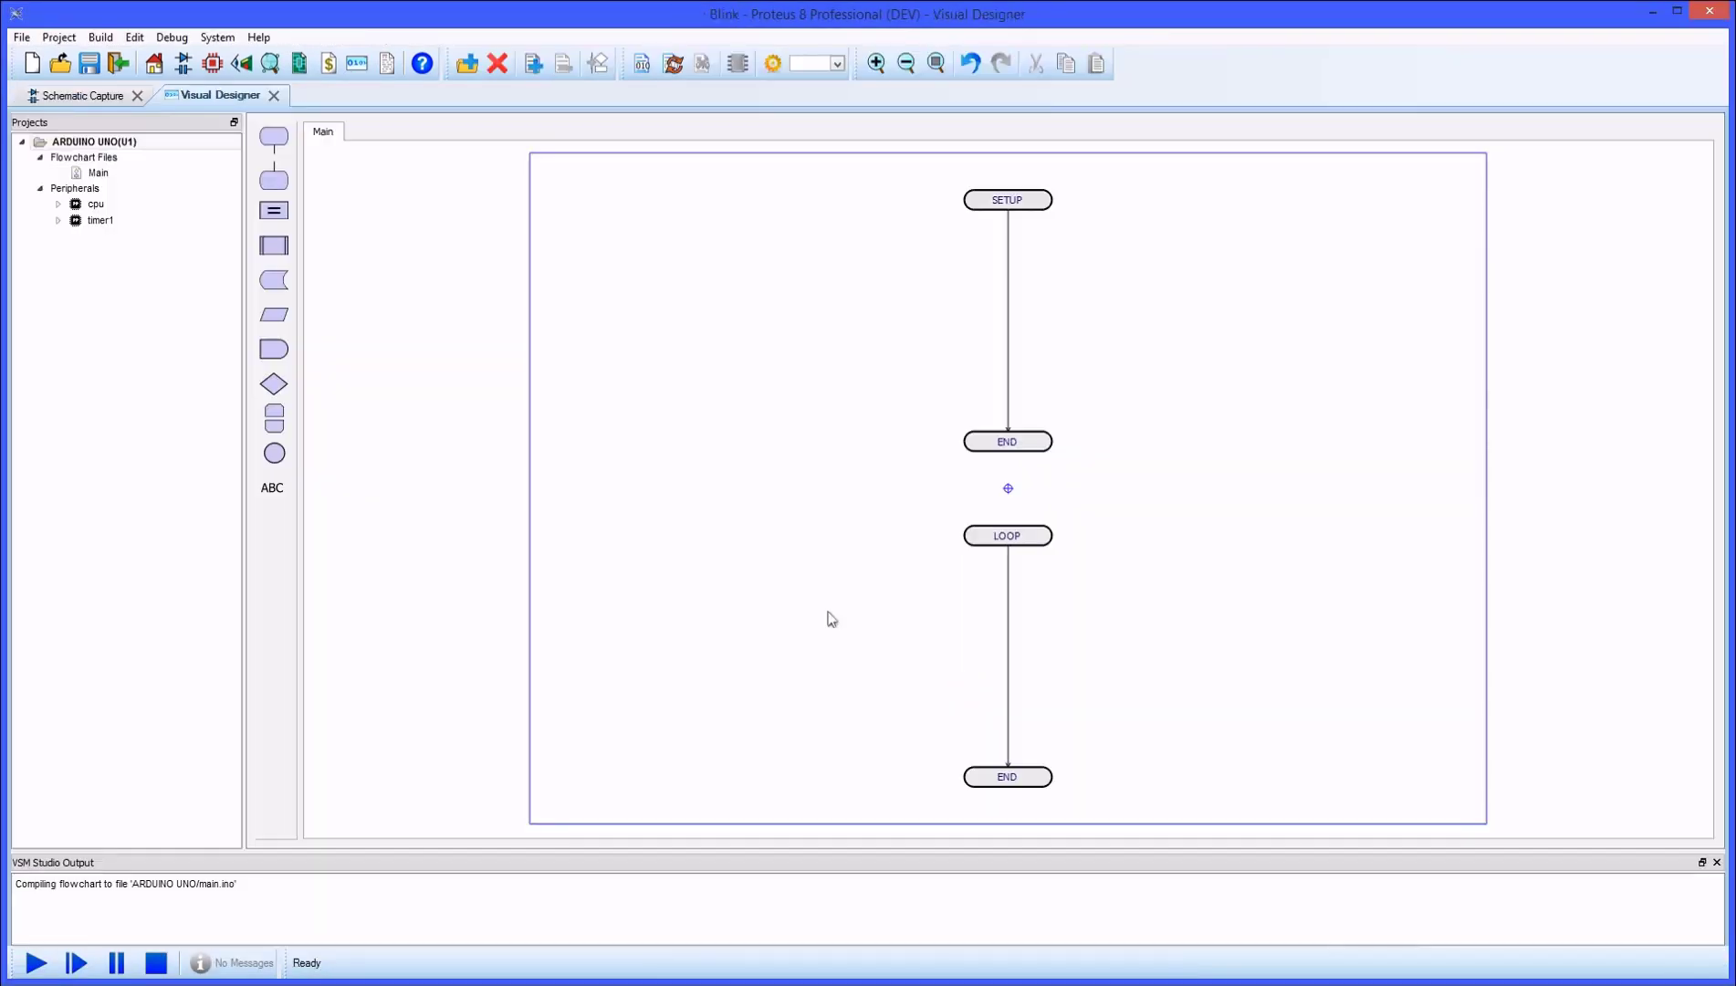
Add the VFP Server (ESP8266) peripheral from the Internet of Things category to the Arduino Uno project.
{"action": "right_click", "coordinate": [96, 144]}
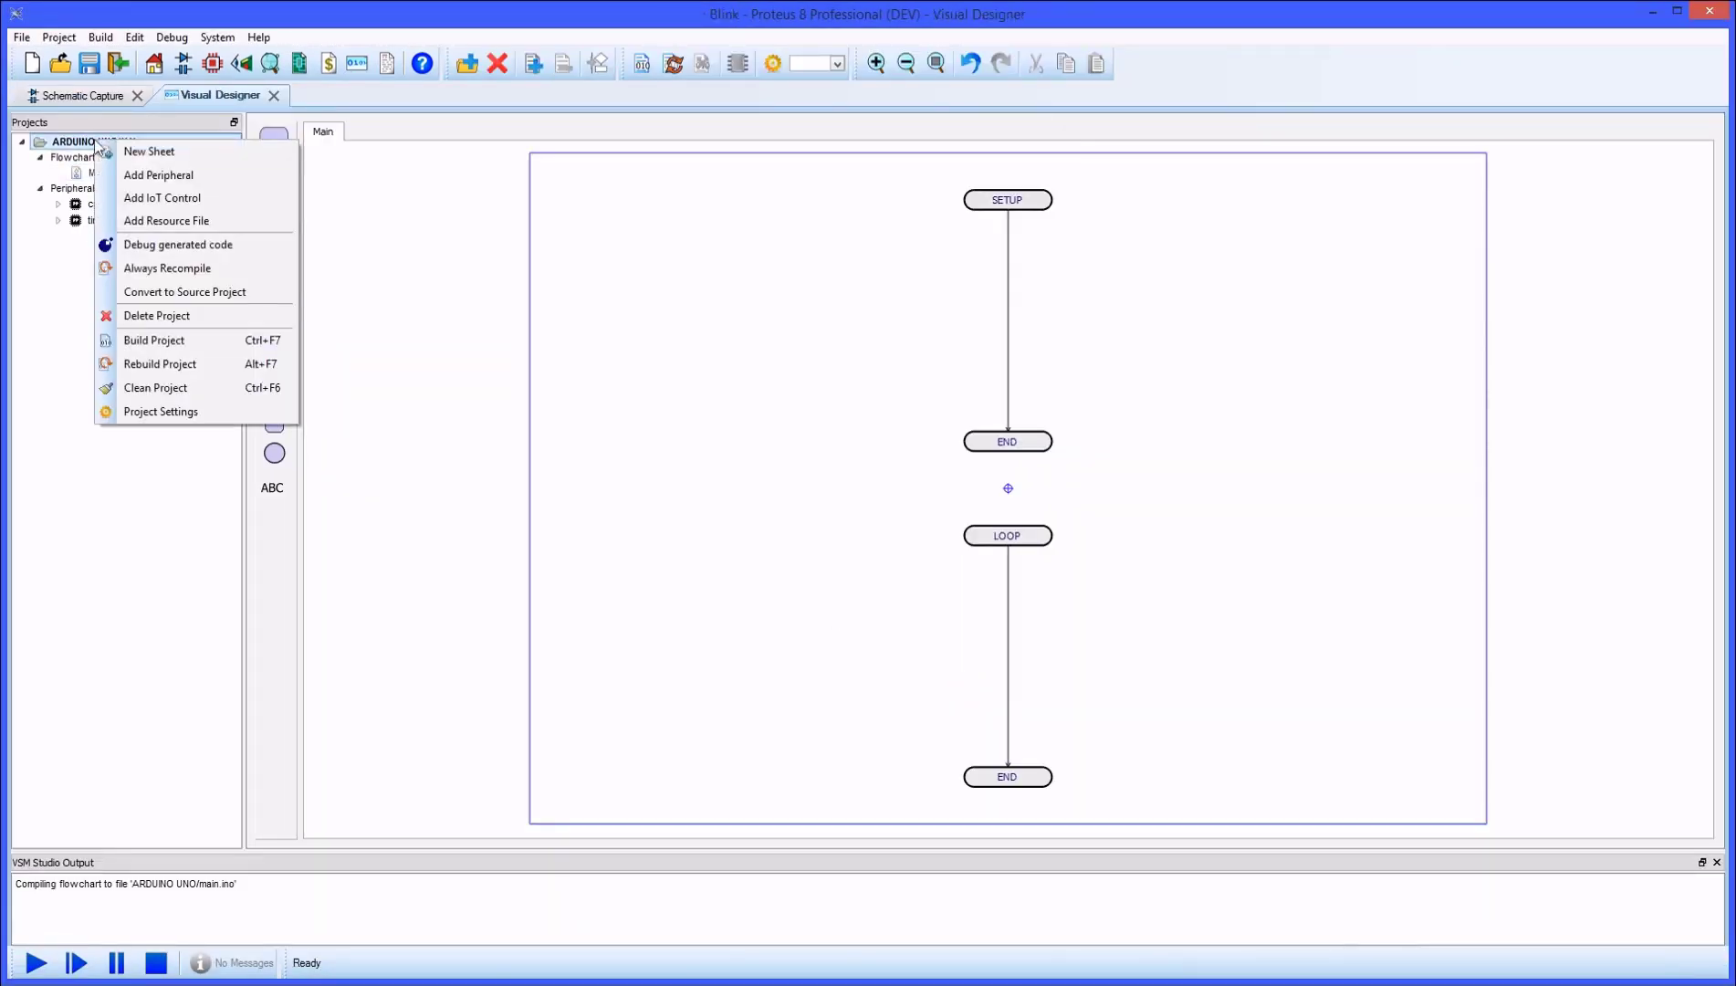
{"action": "left_click", "coordinate": [138, 175]}
{"action": "left_click", "coordinate": [628, 309]}
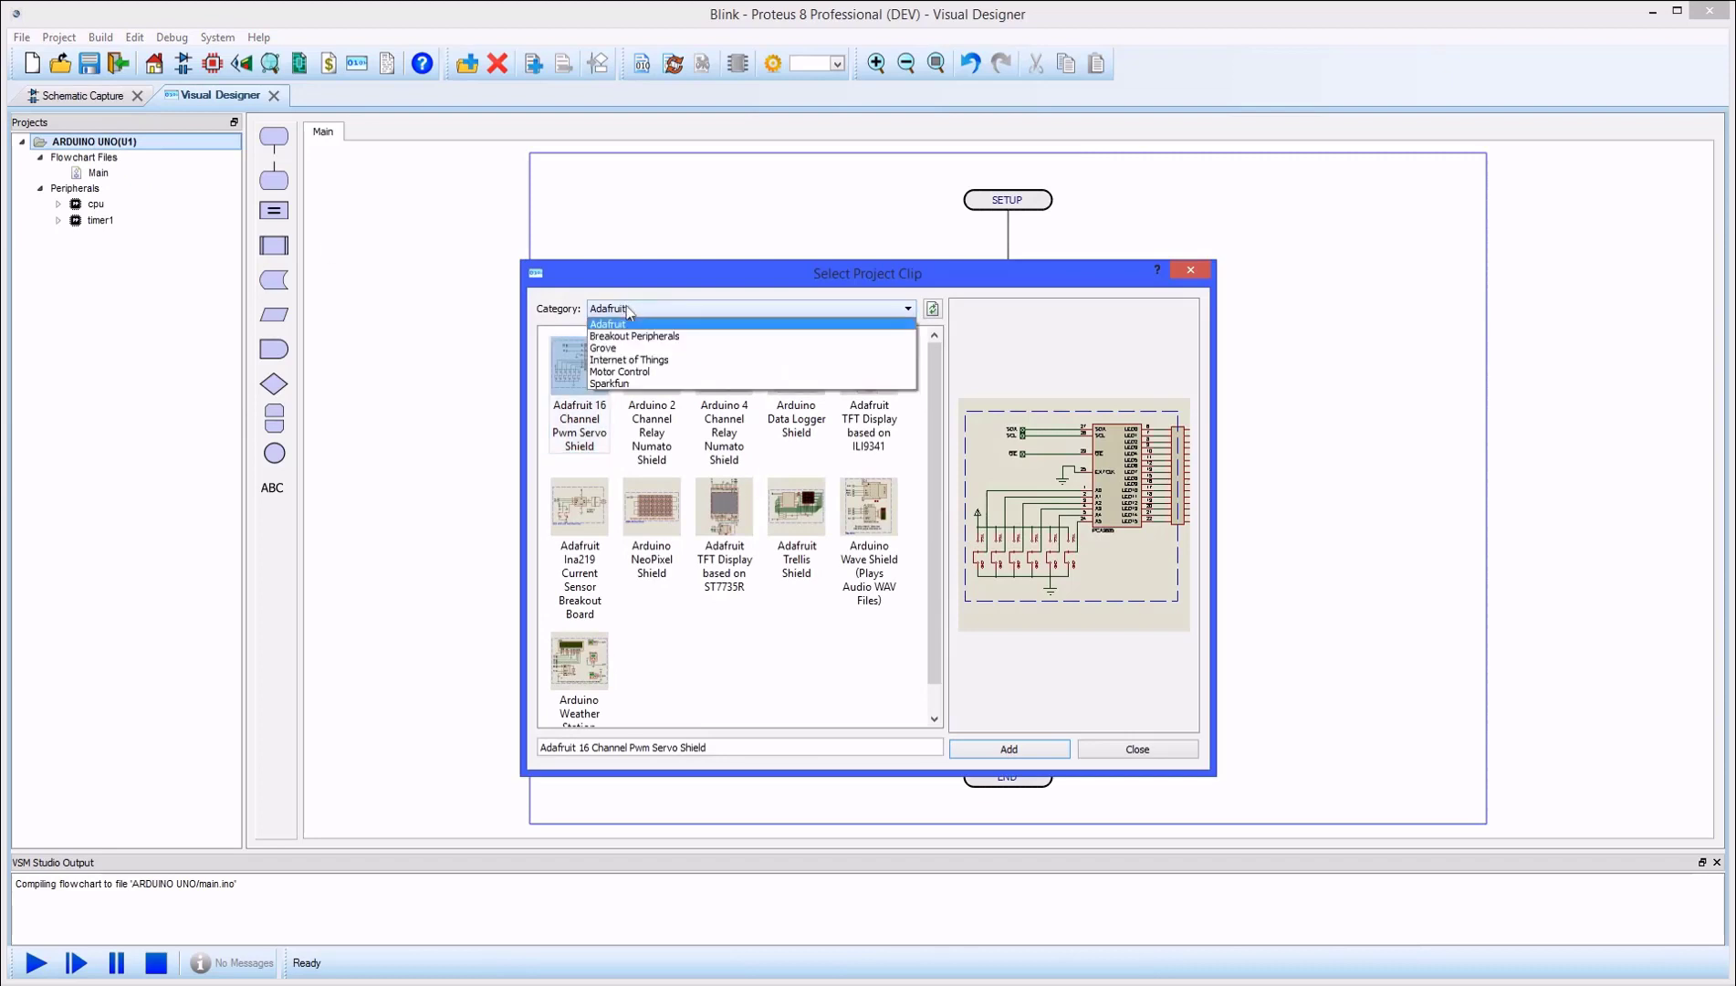
{"action": "left_click", "coordinate": [636, 361]}
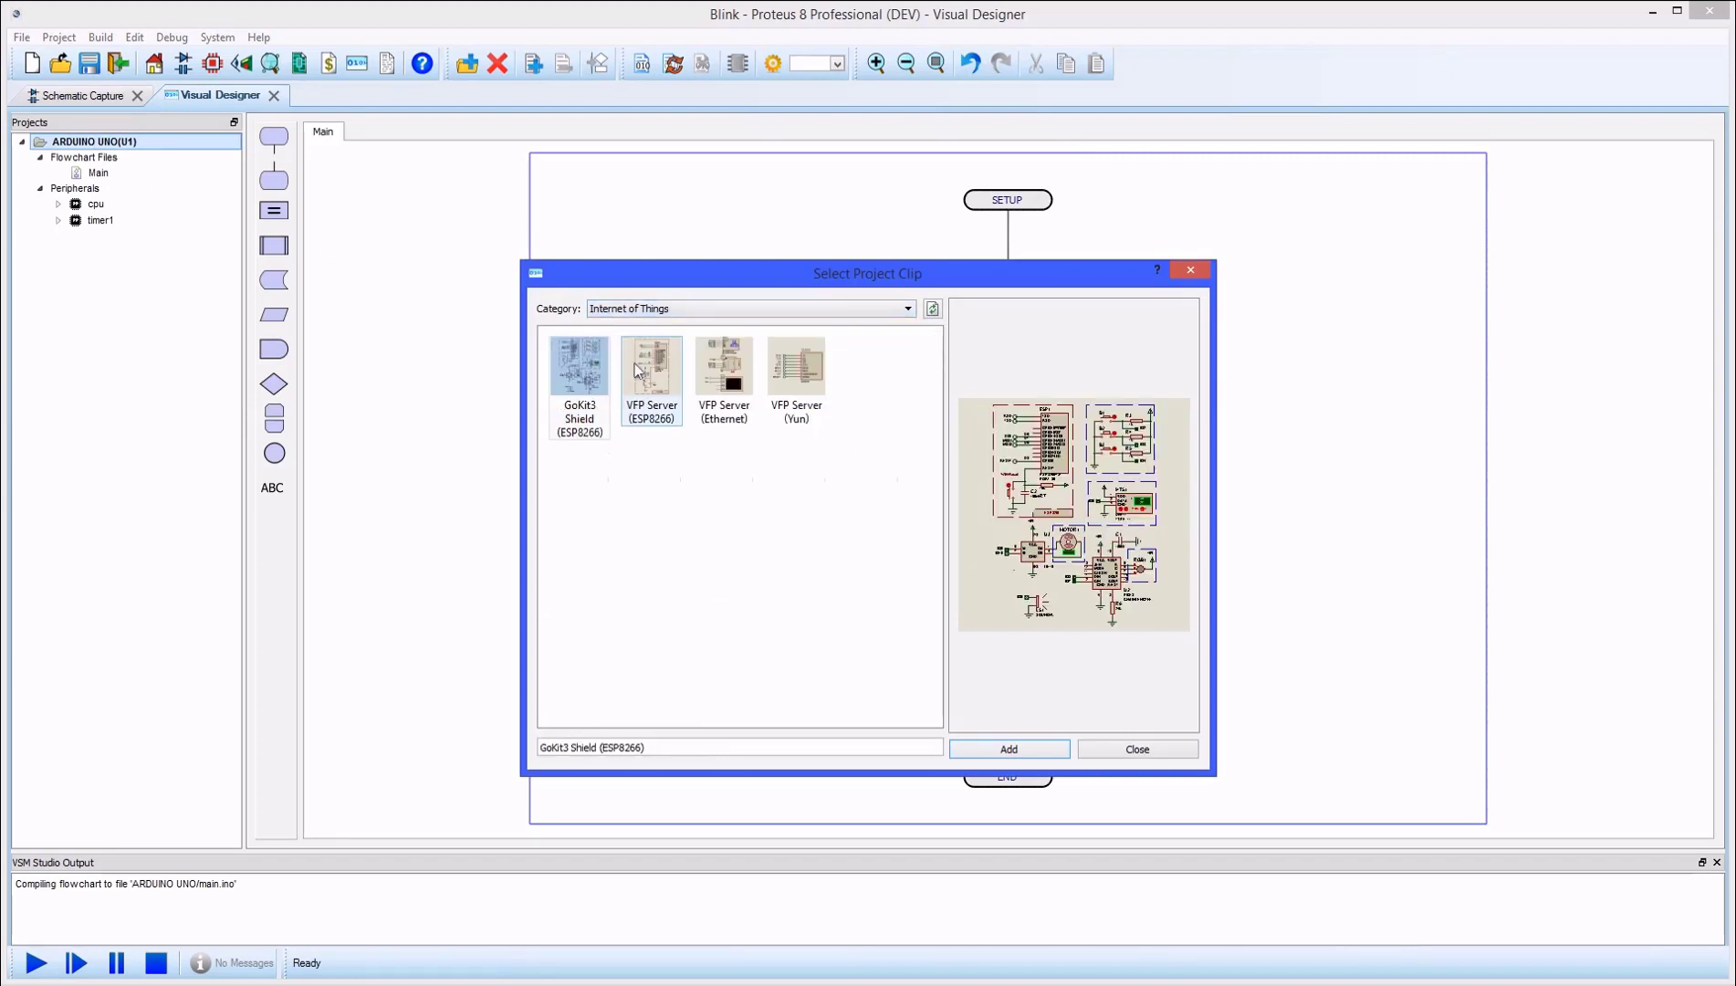
{"action": "left_click", "coordinate": [676, 402]}
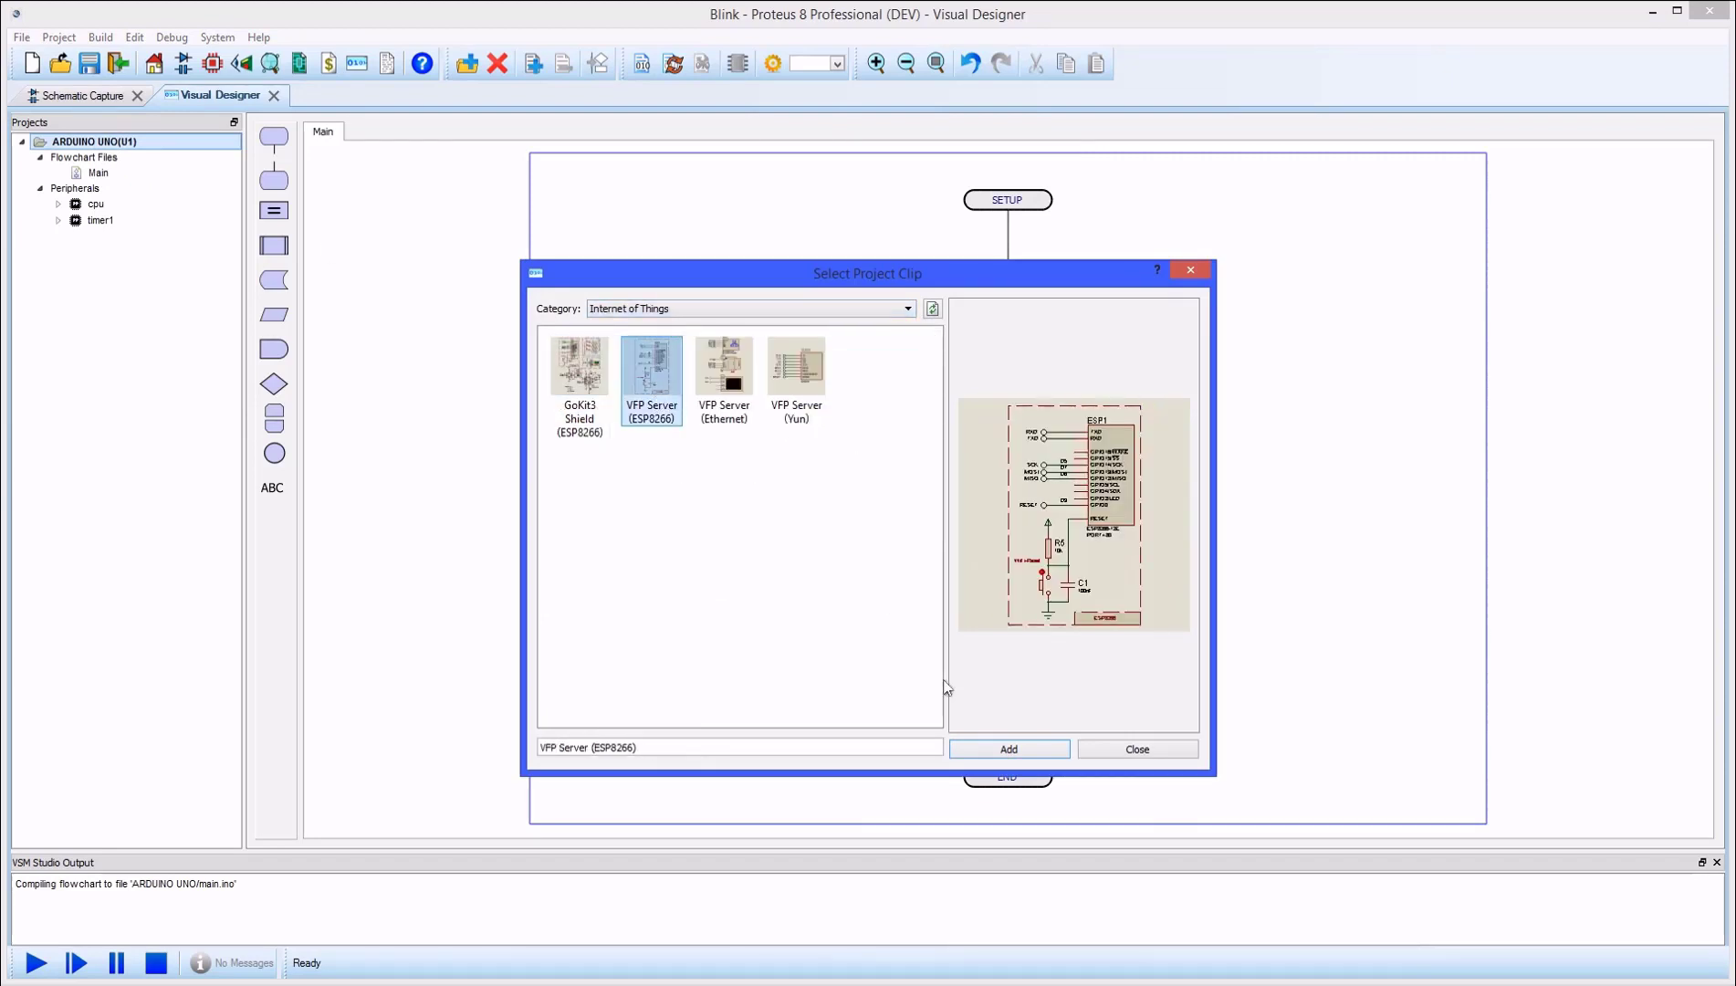
{"action": "left_click", "coordinate": [989, 751]}
Add the Grove LED (Blue) peripheral from the Grove category and close the project clip selection.
{"action": "left_click", "coordinate": [711, 308]}
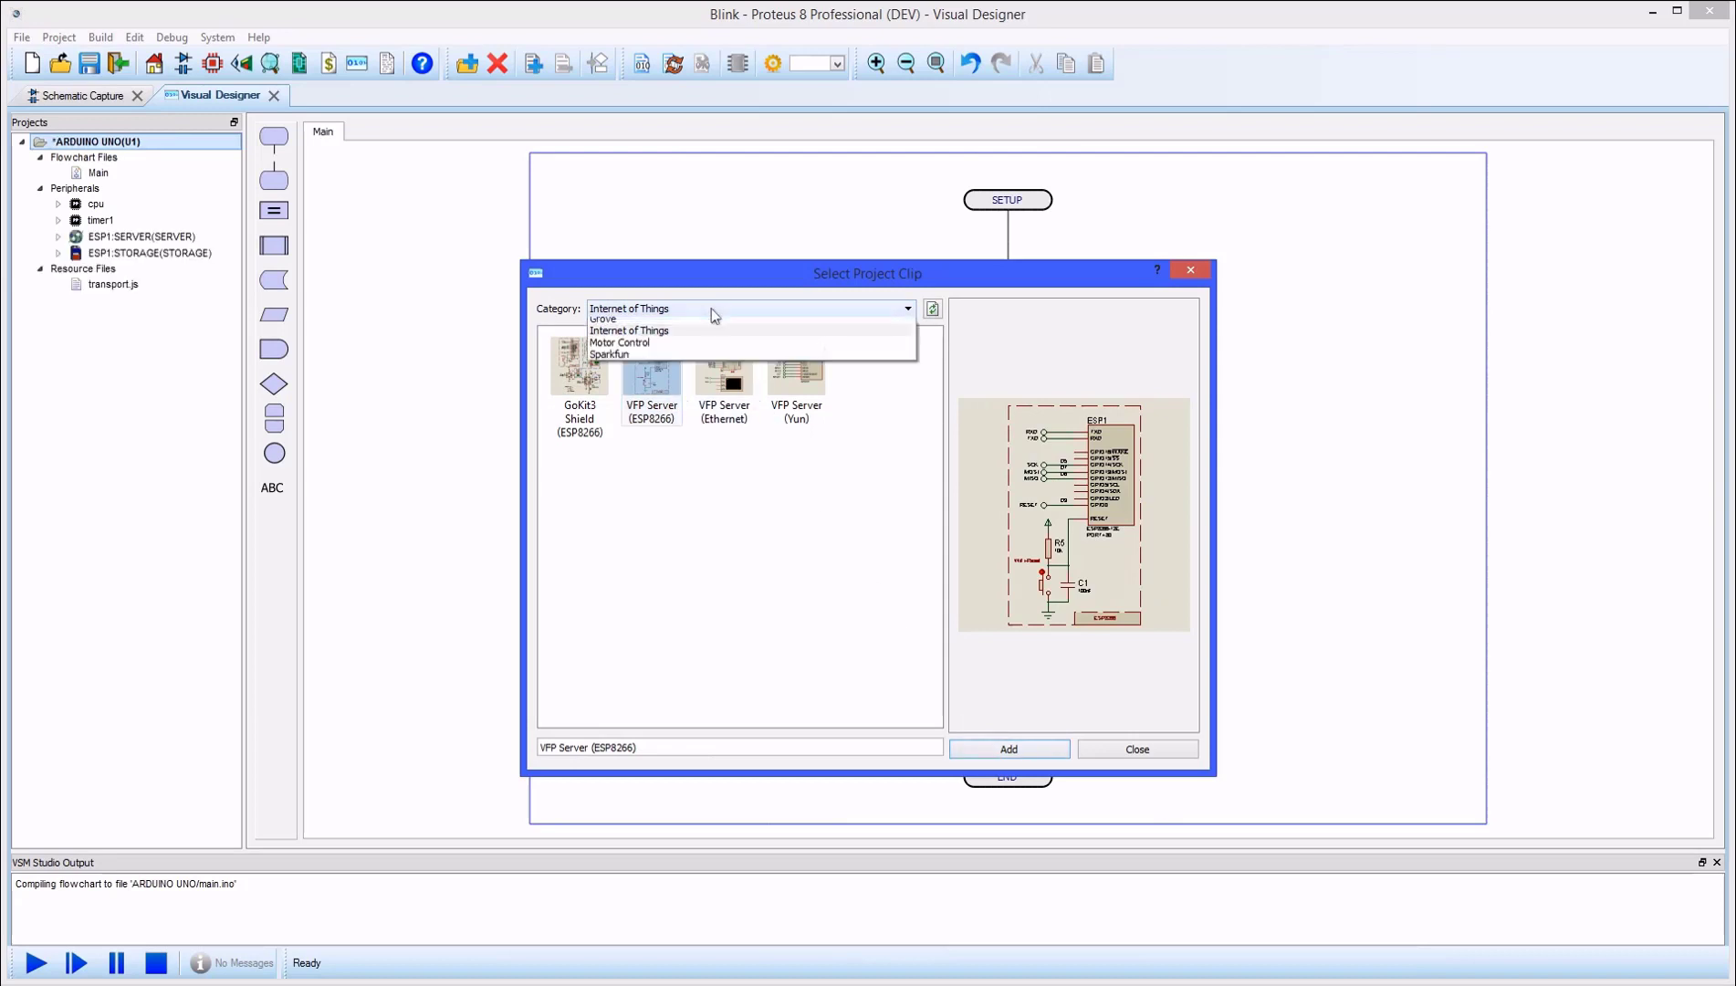
{"action": "left_click", "coordinate": [706, 348]}
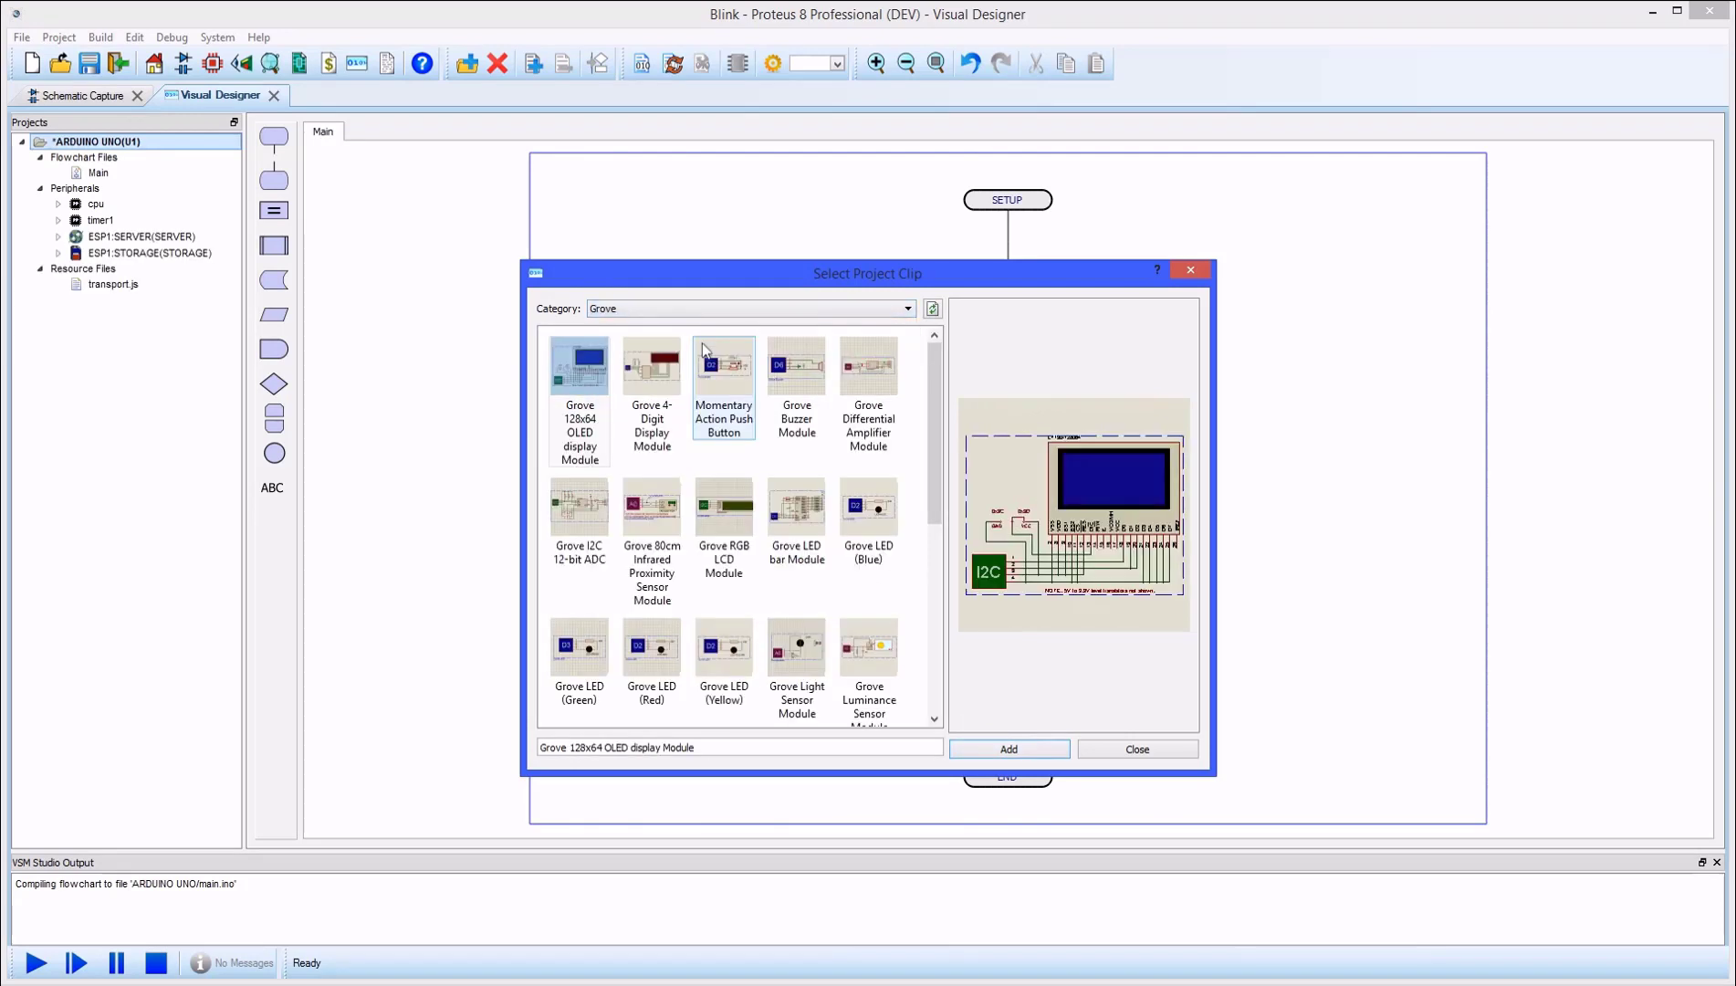
{"action": "left_click", "coordinate": [874, 527]}
{"action": "left_click", "coordinate": [1007, 750]}
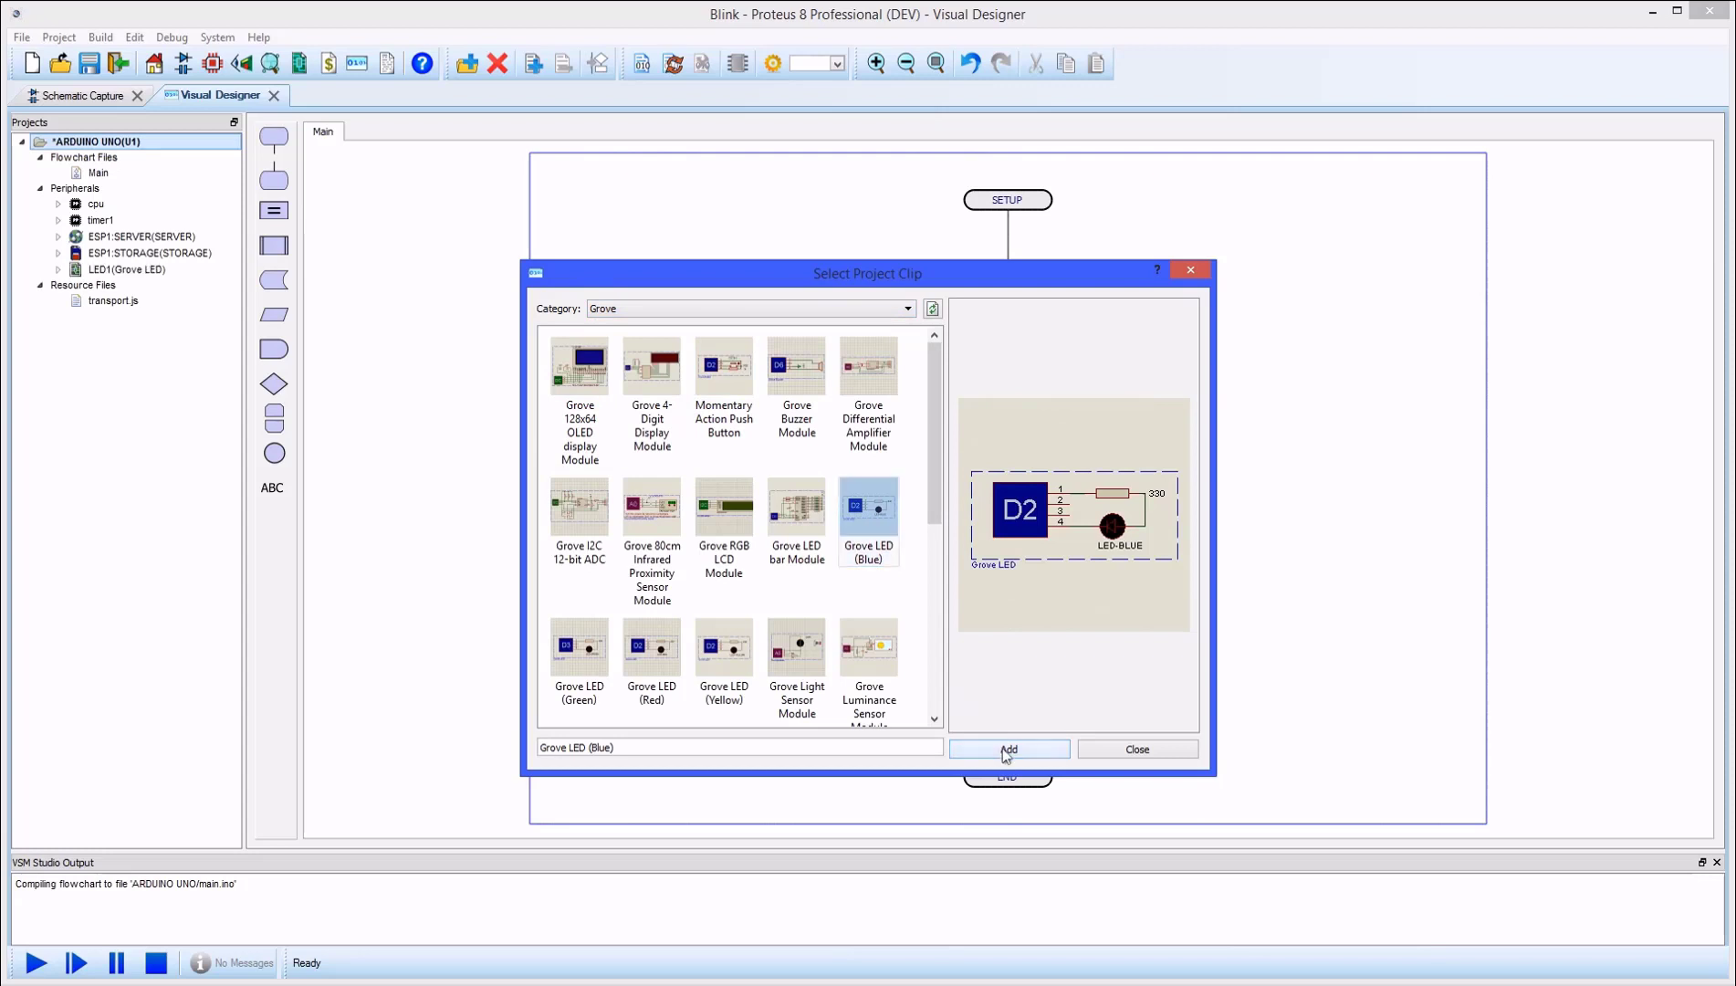
{"action": "left_click", "coordinate": [1117, 757]}
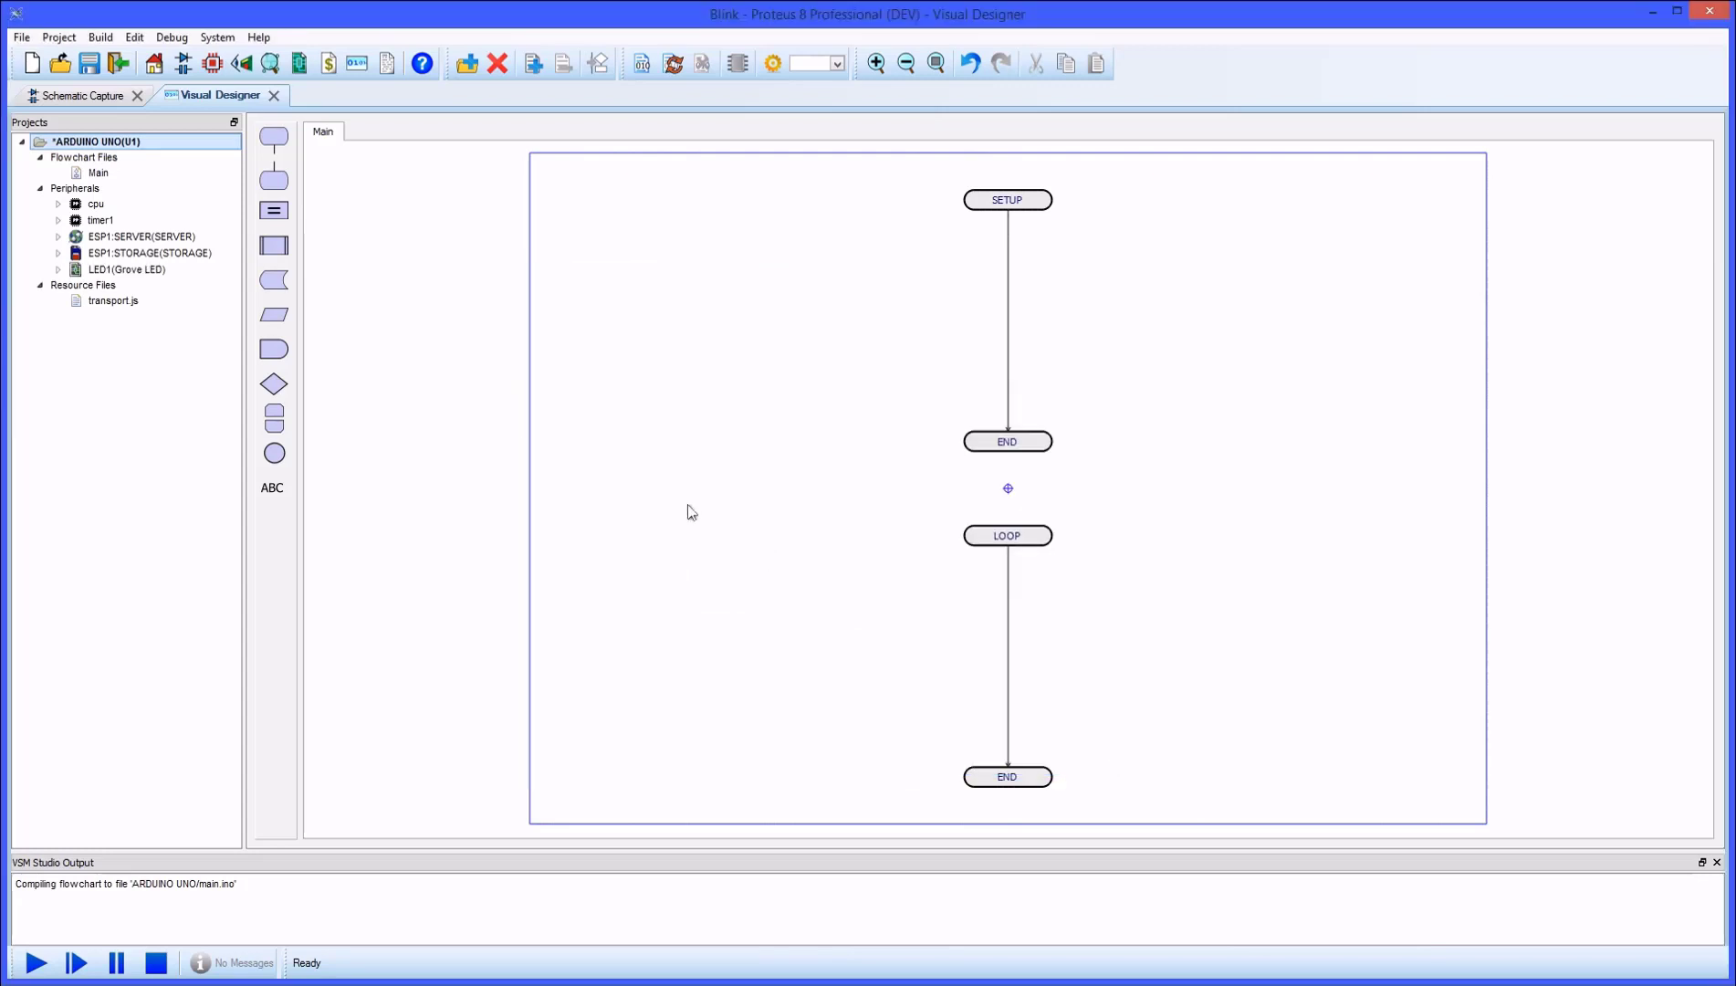
Review the ESP8266 and Grove LED circuits in the schematic, and inspect the methods of the server and storage peripherals in the flowchart project.
{"action": "left_click", "coordinate": [92, 96]}
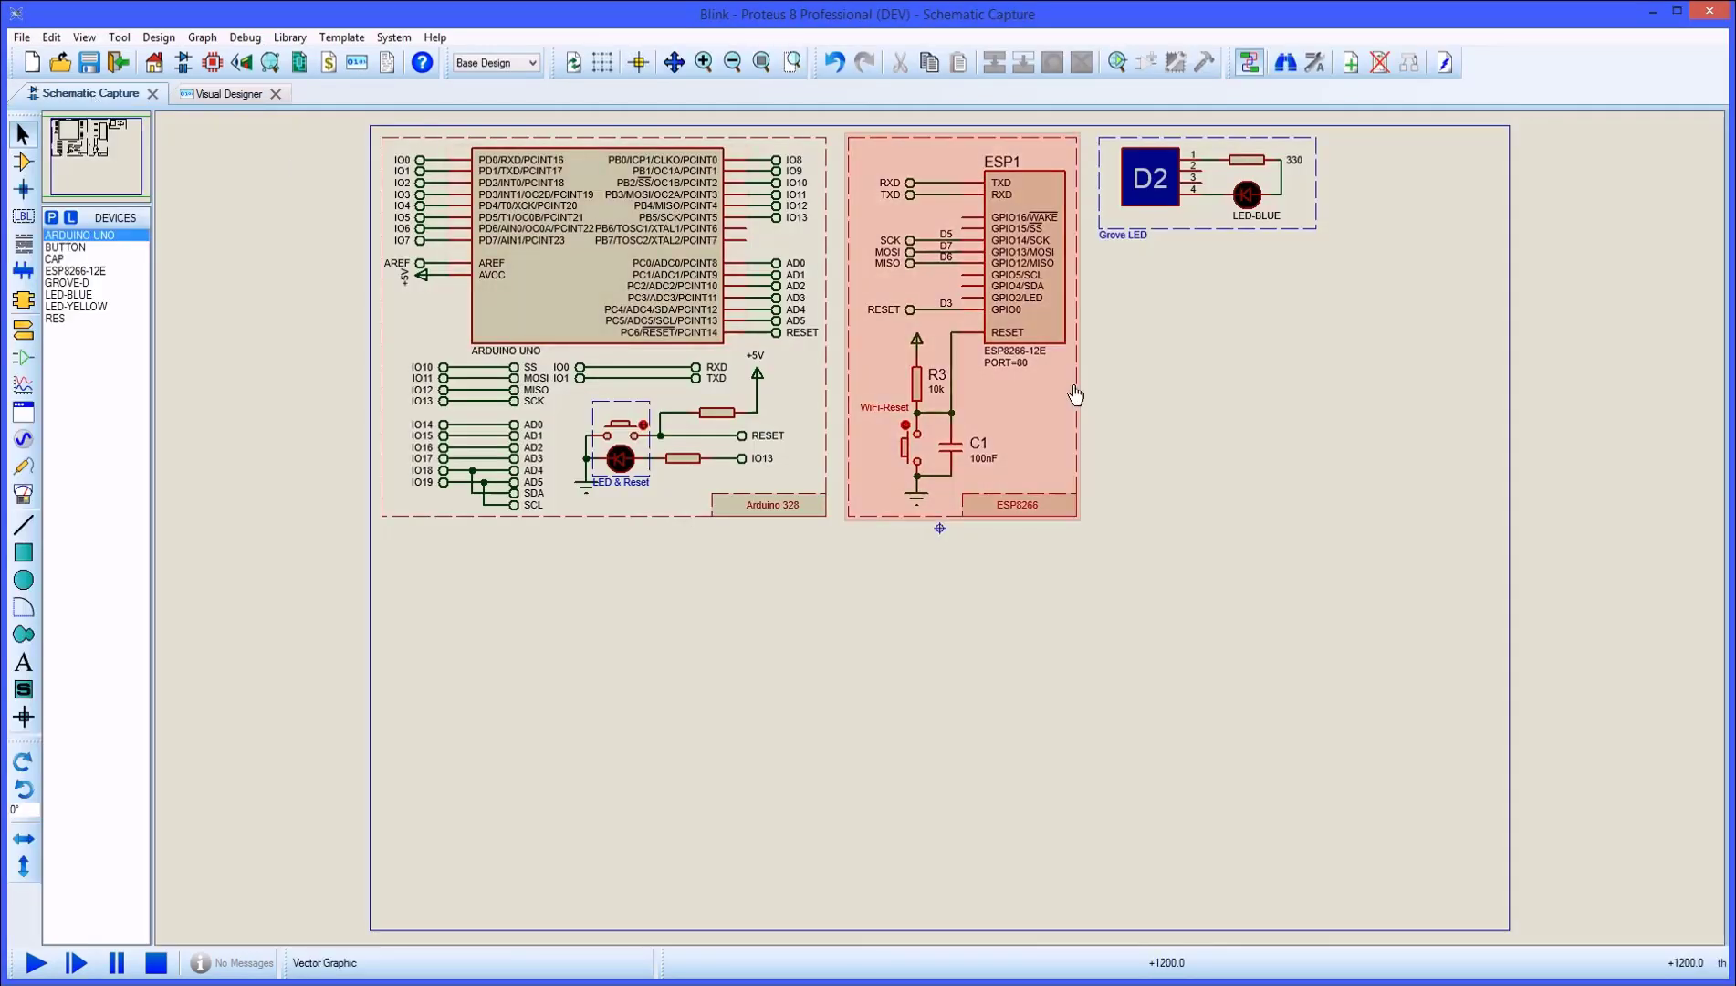
{"action": "left_click", "coordinate": [227, 94]}
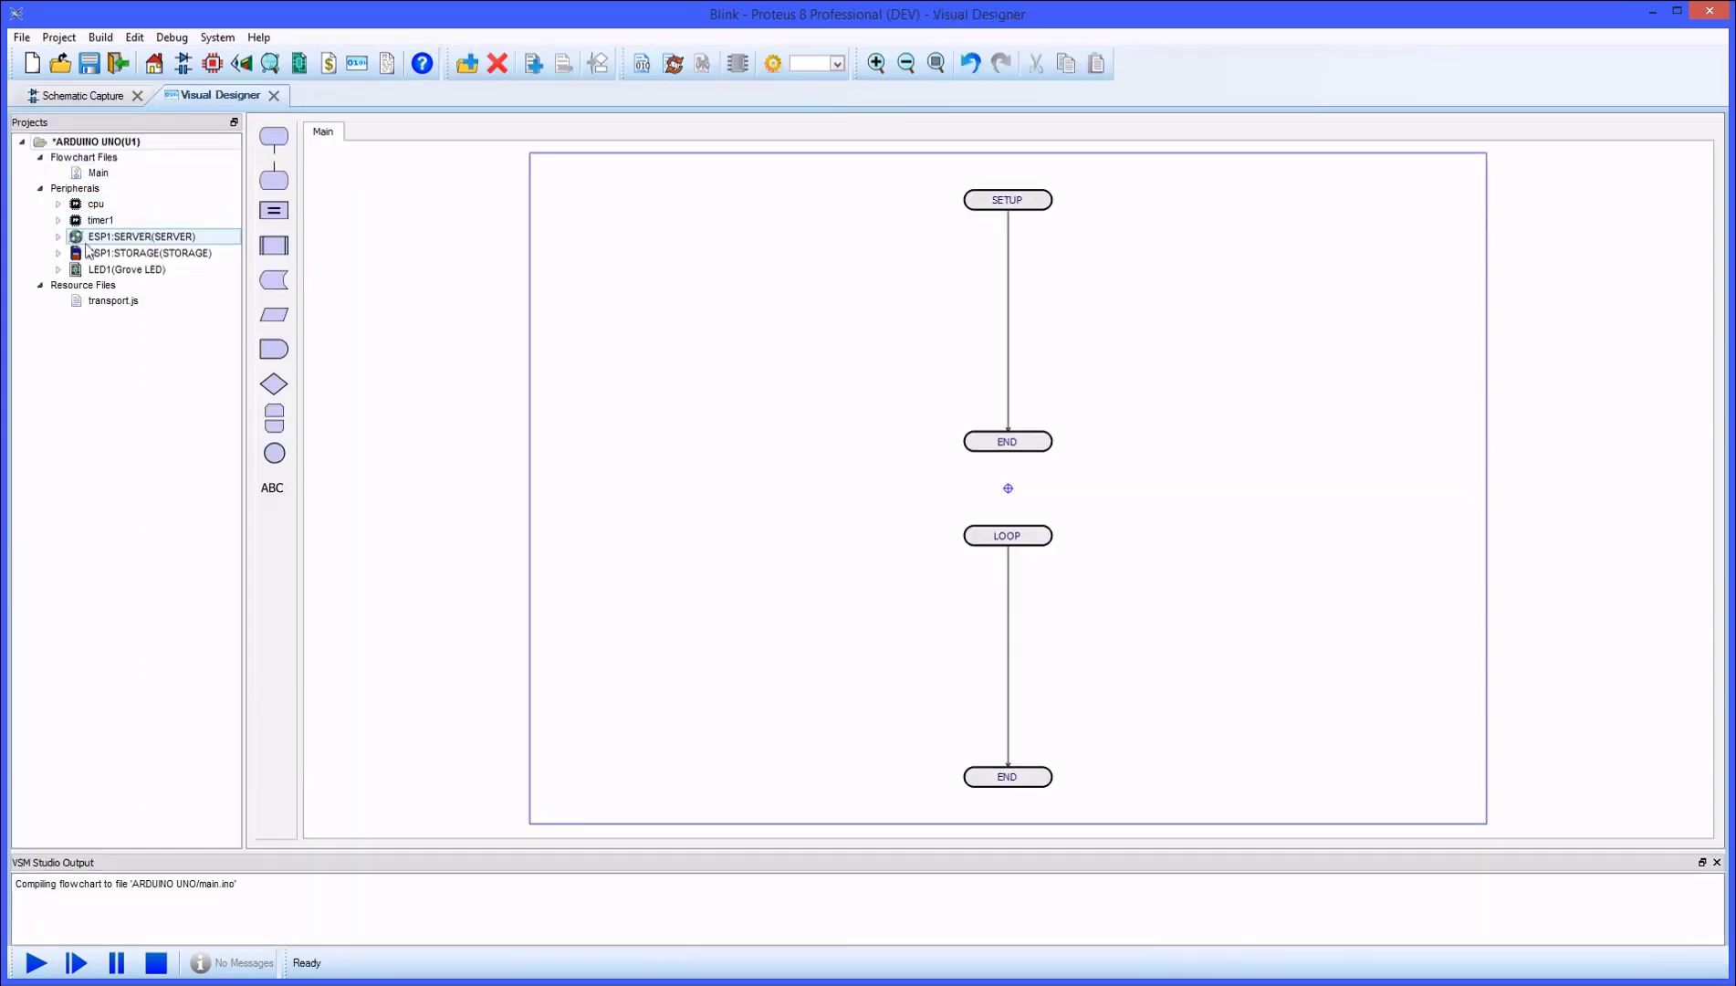
{"action": "left_click", "coordinate": [59, 237]}
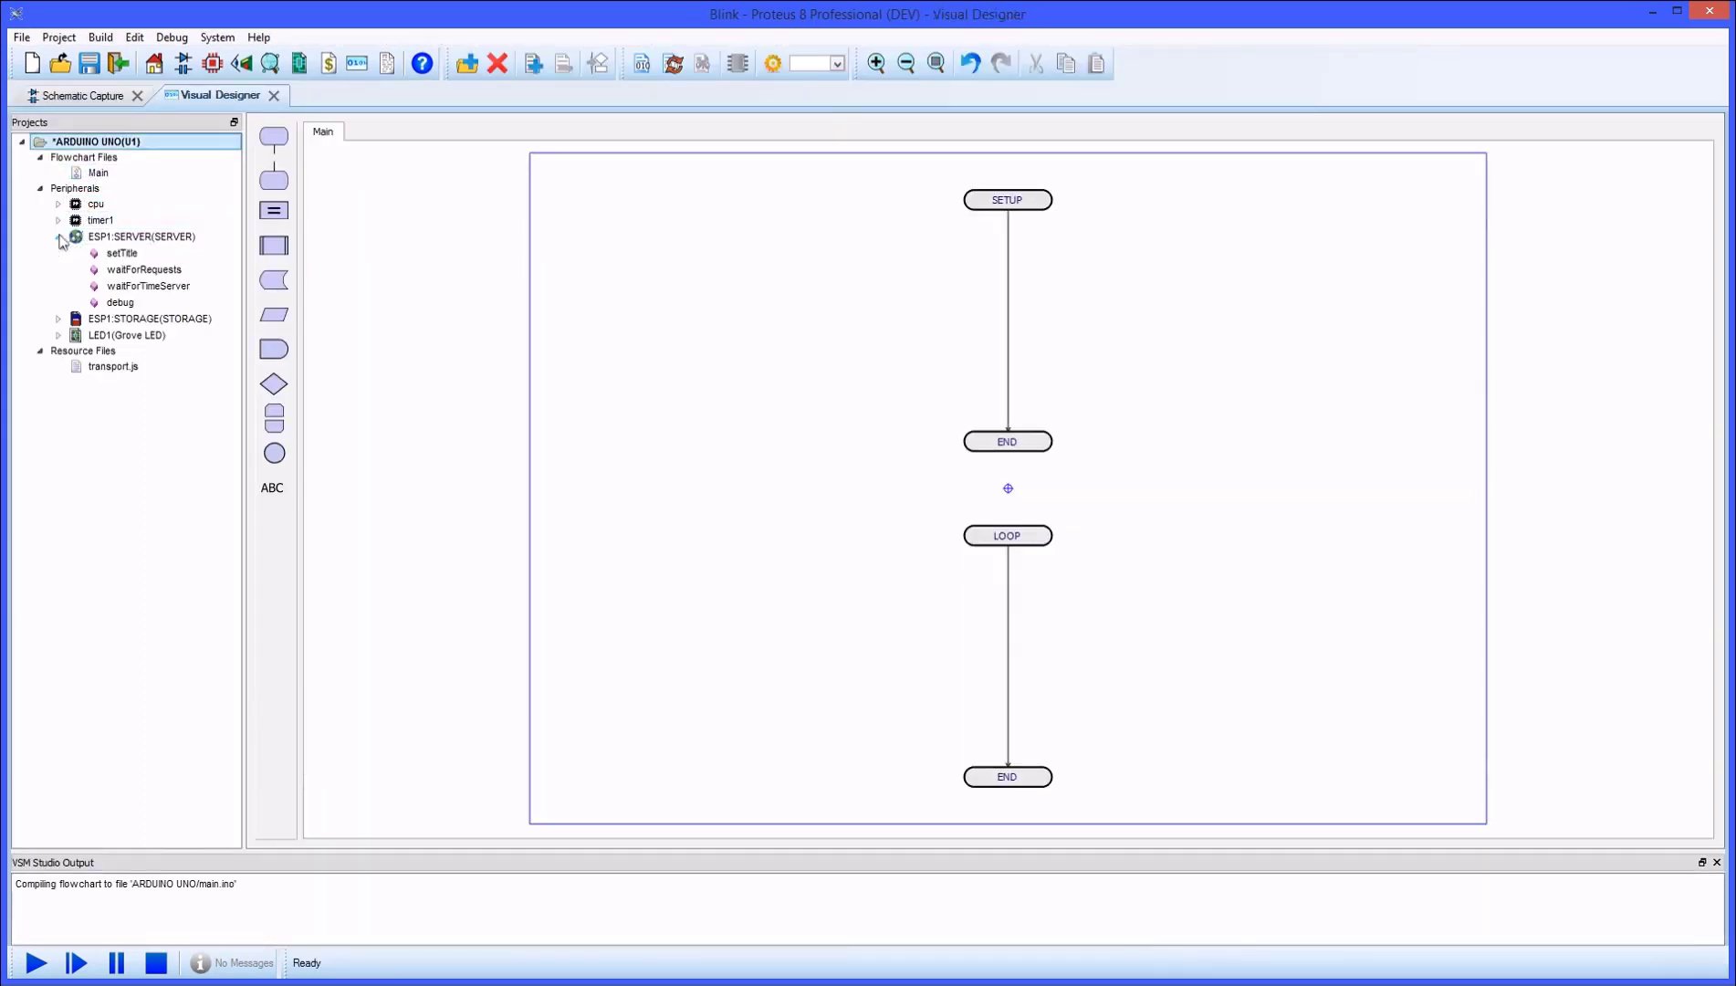
{"action": "left_click", "coordinate": [58, 237]}
{"action": "left_click", "coordinate": [59, 254]}
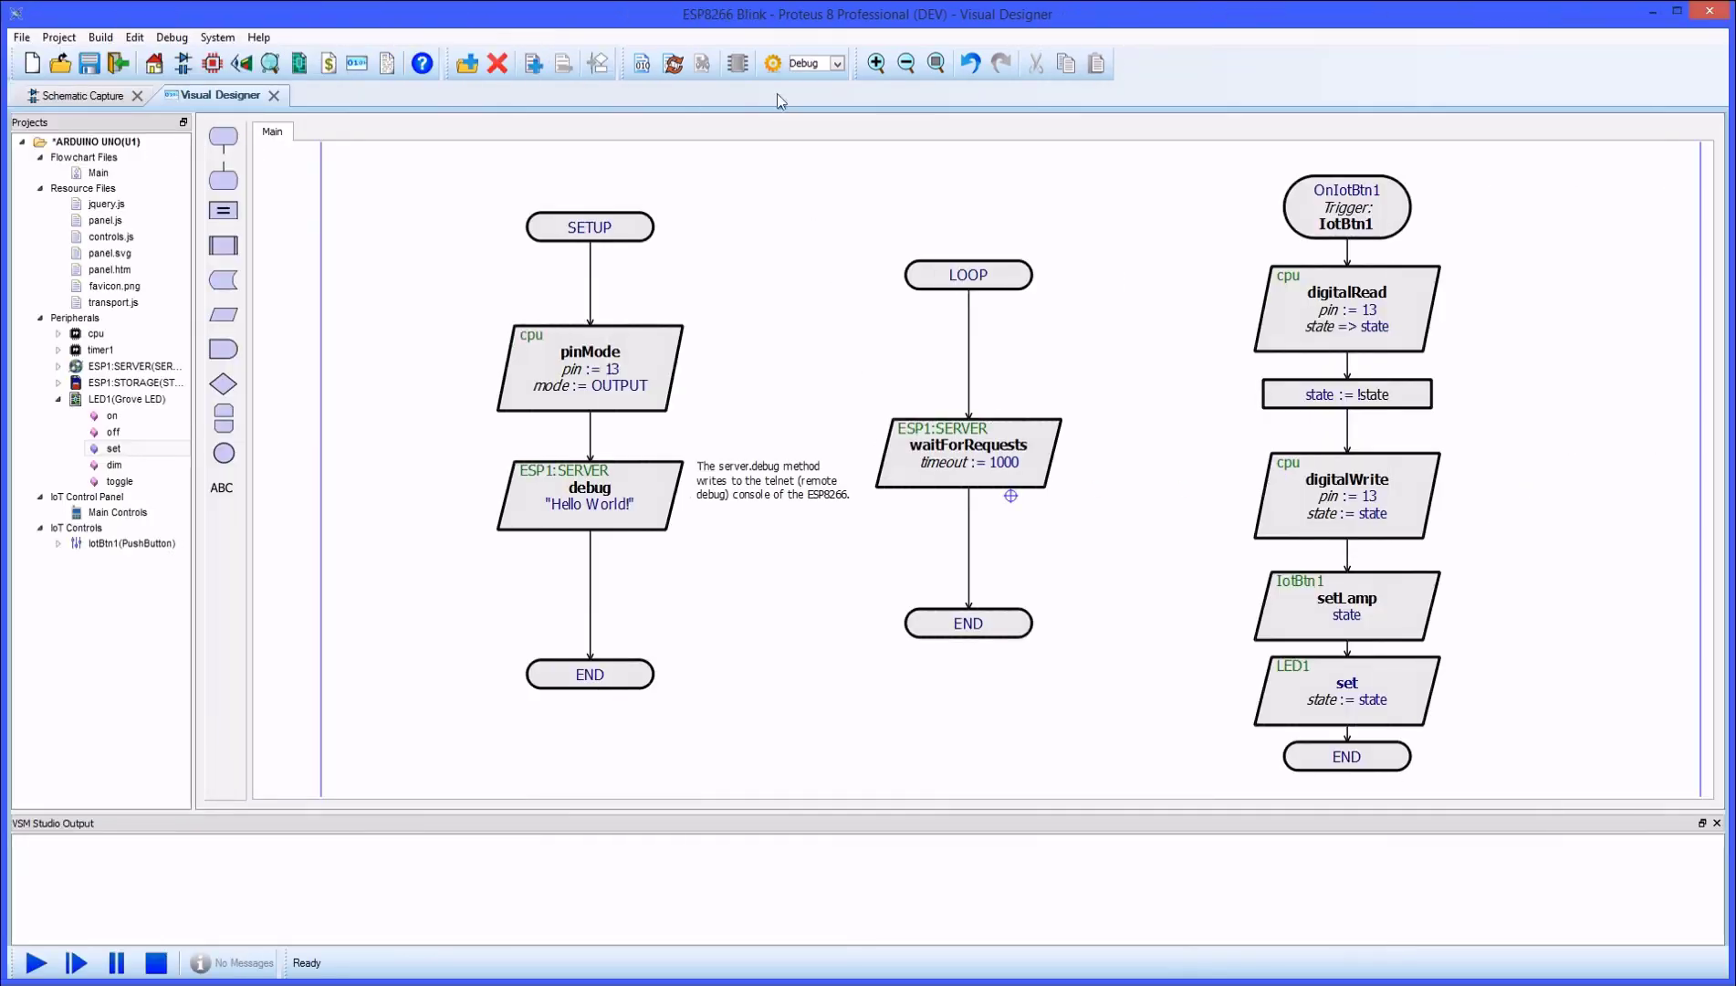
Set the project's programmer to ESP8266, the interface to ESP8266 on Arduino Uno and the host to esp8266_59eec1.local. (10.0.0.65).
{"action": "left_click", "coordinate": [773, 63]}
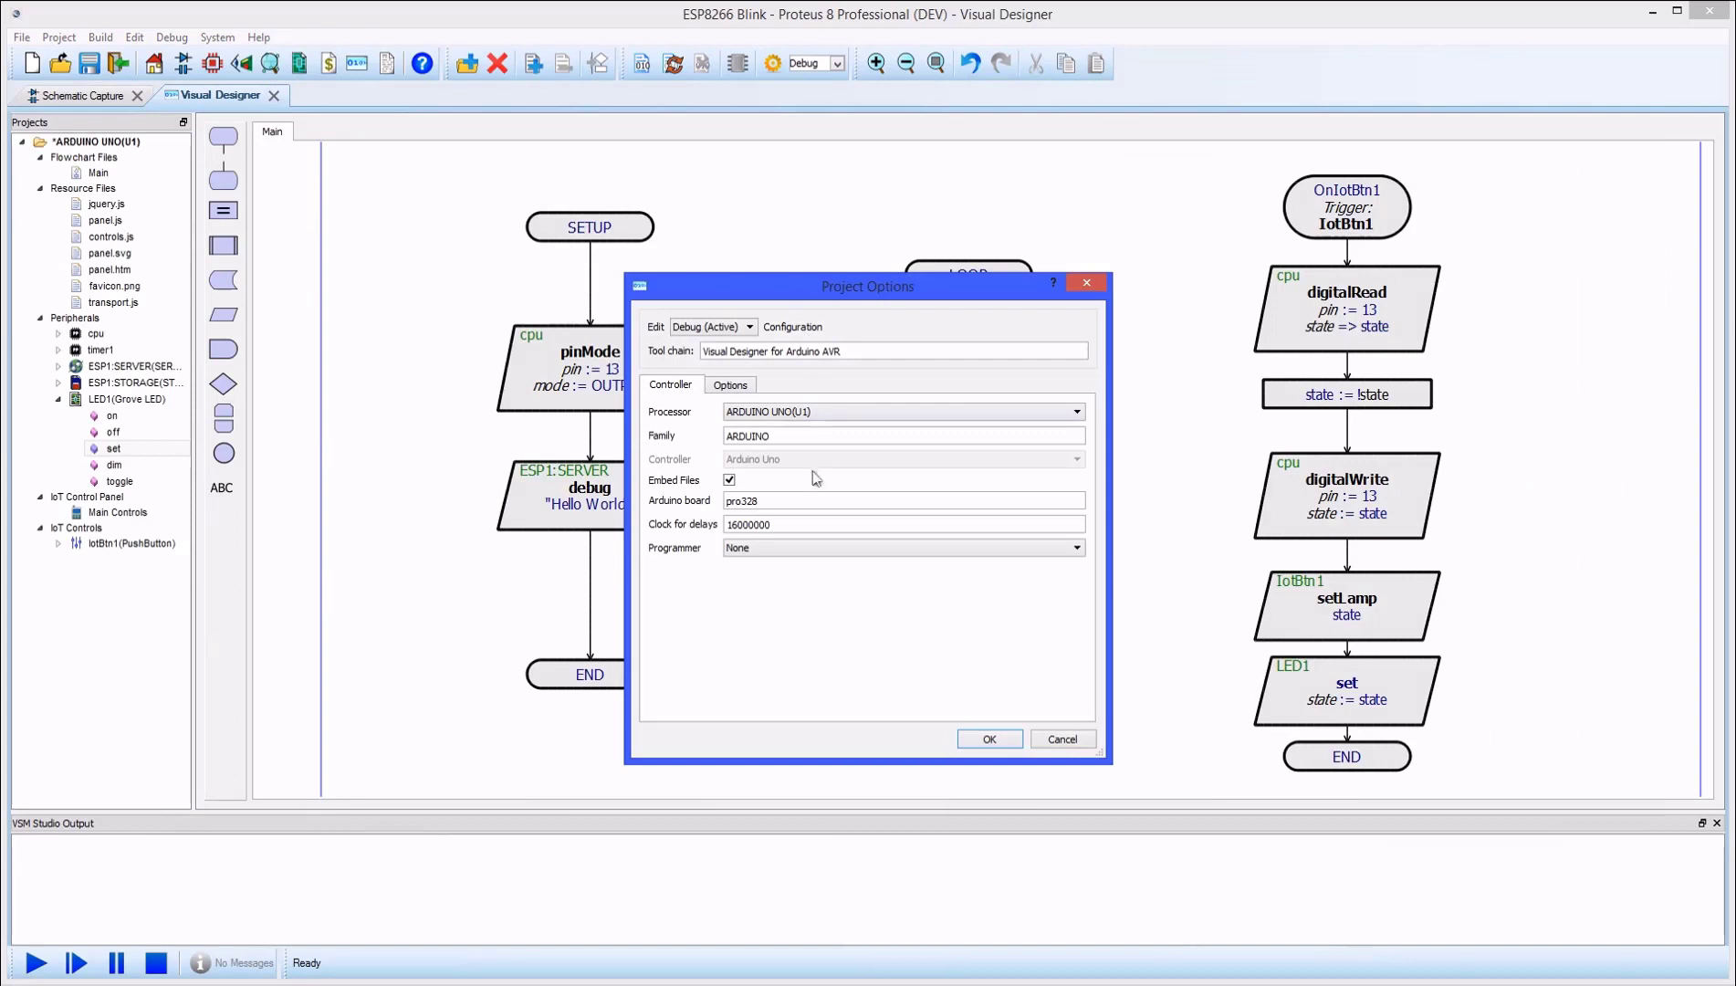
{"action": "left_click", "coordinate": [847, 549]}
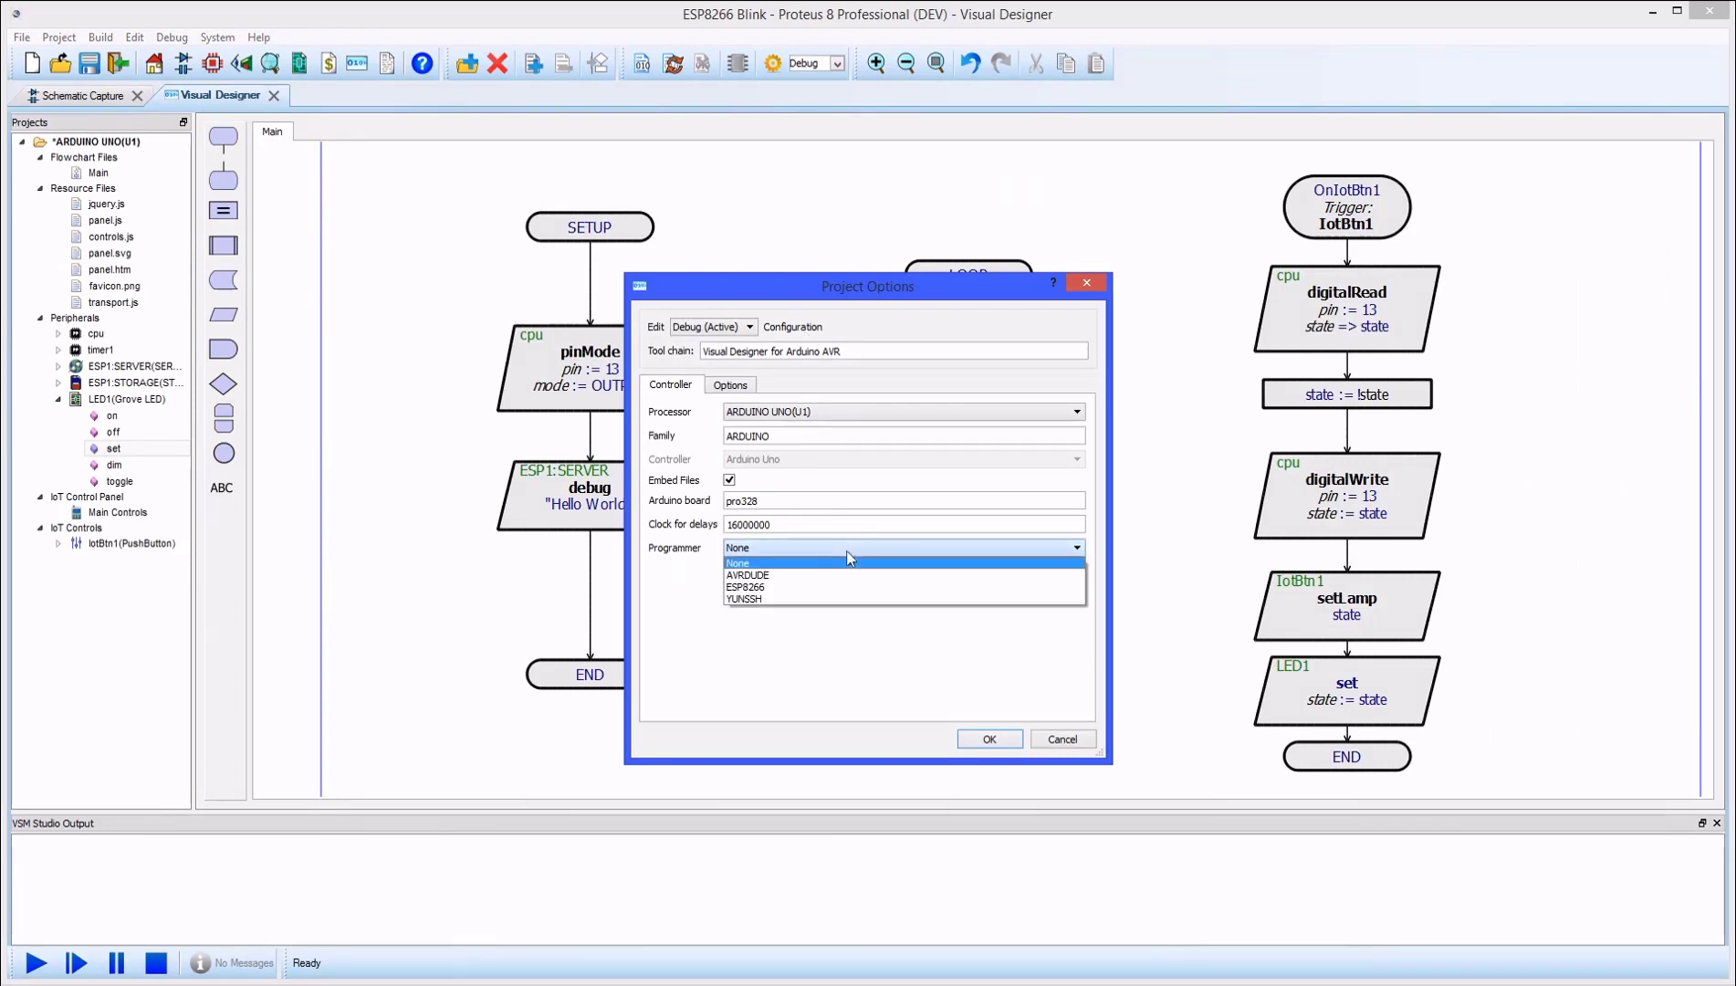
{"action": "left_click", "coordinate": [780, 587]}
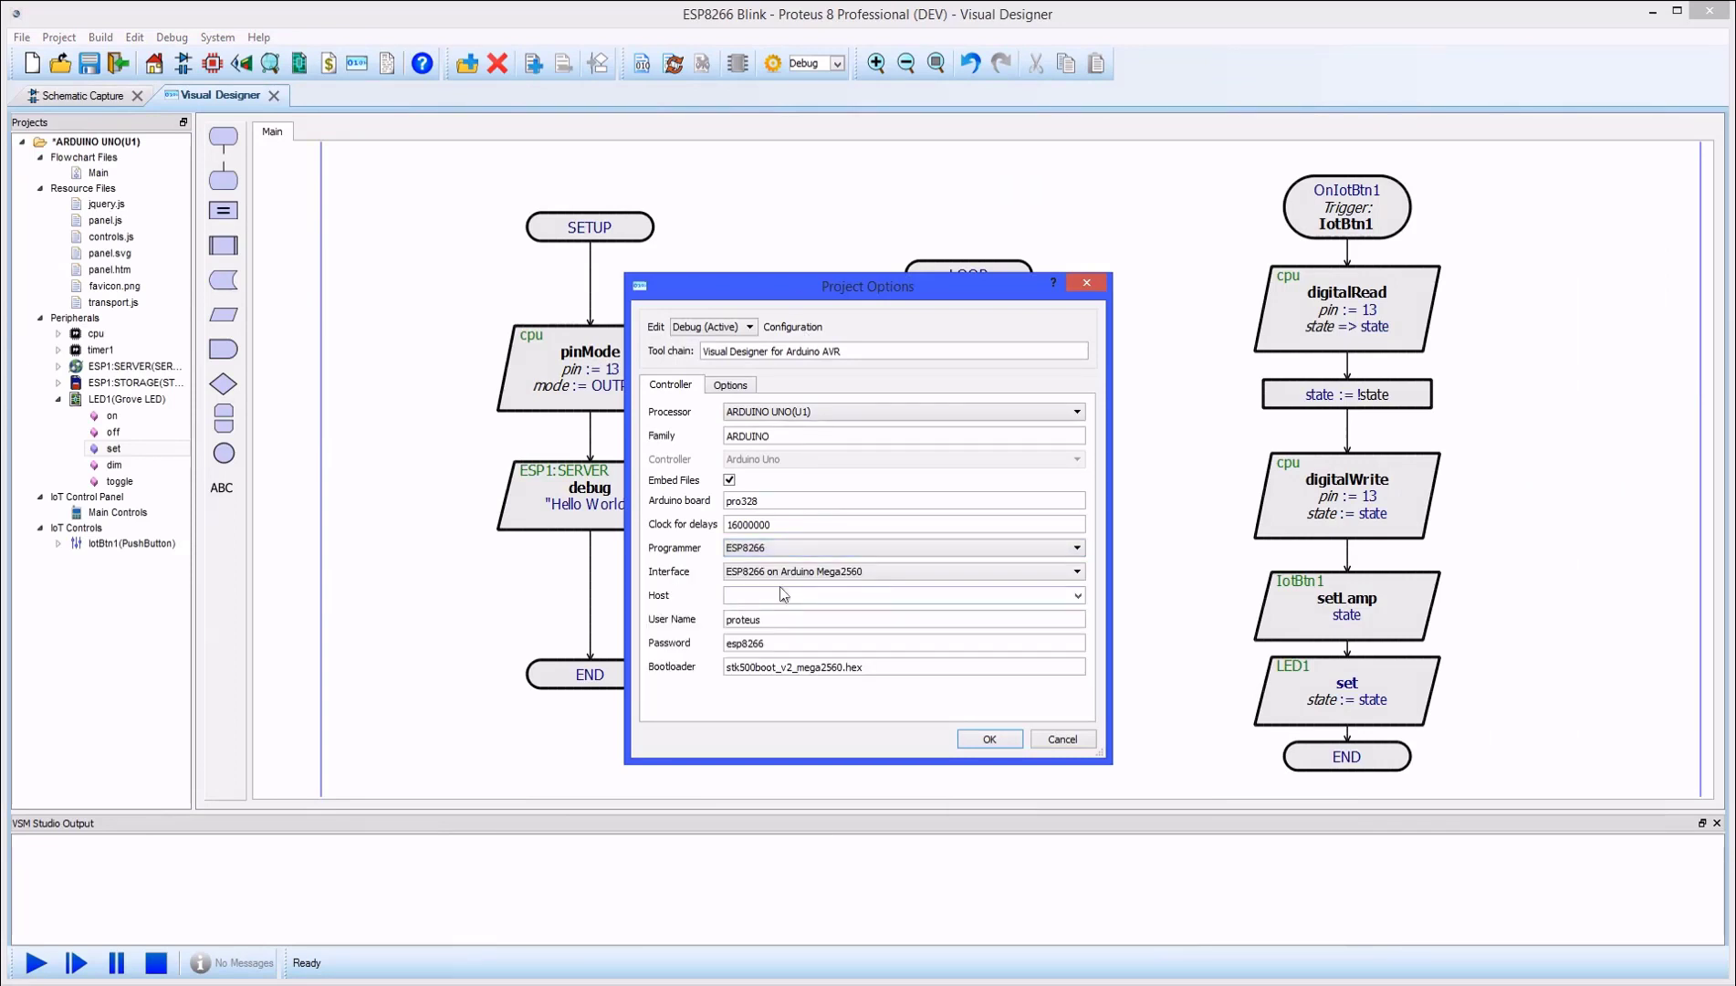
{"action": "left_click", "coordinate": [889, 572]}
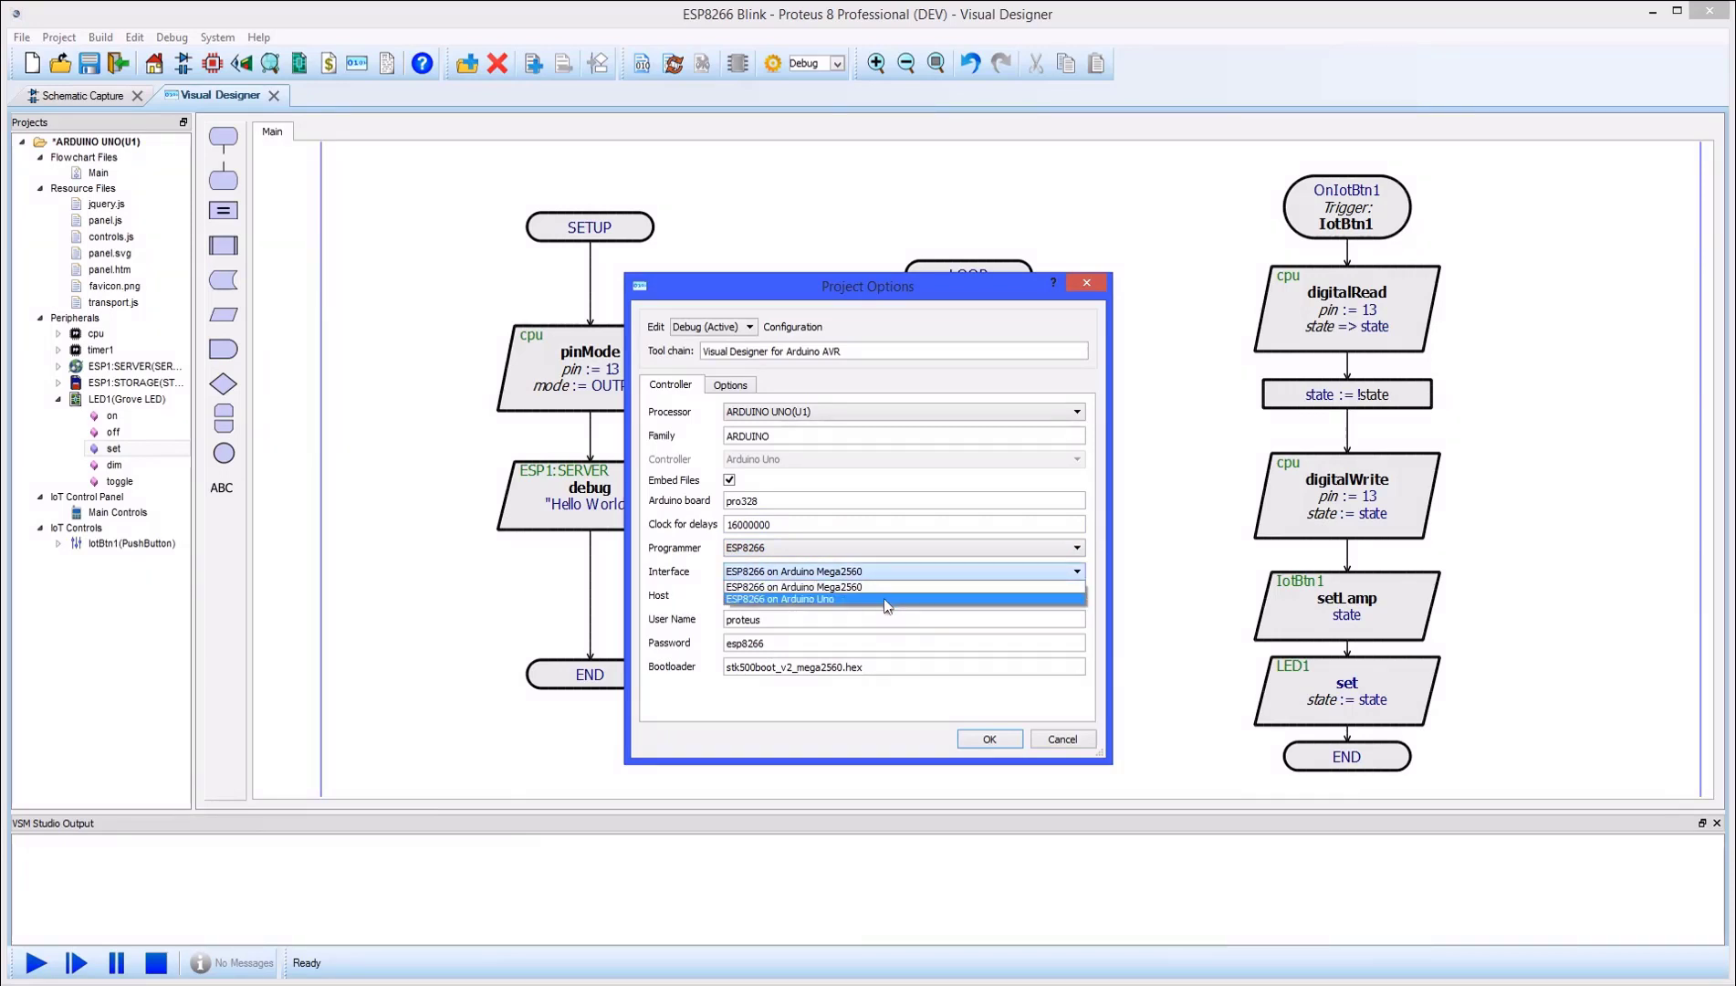
{"action": "left_click", "coordinate": [883, 597]}
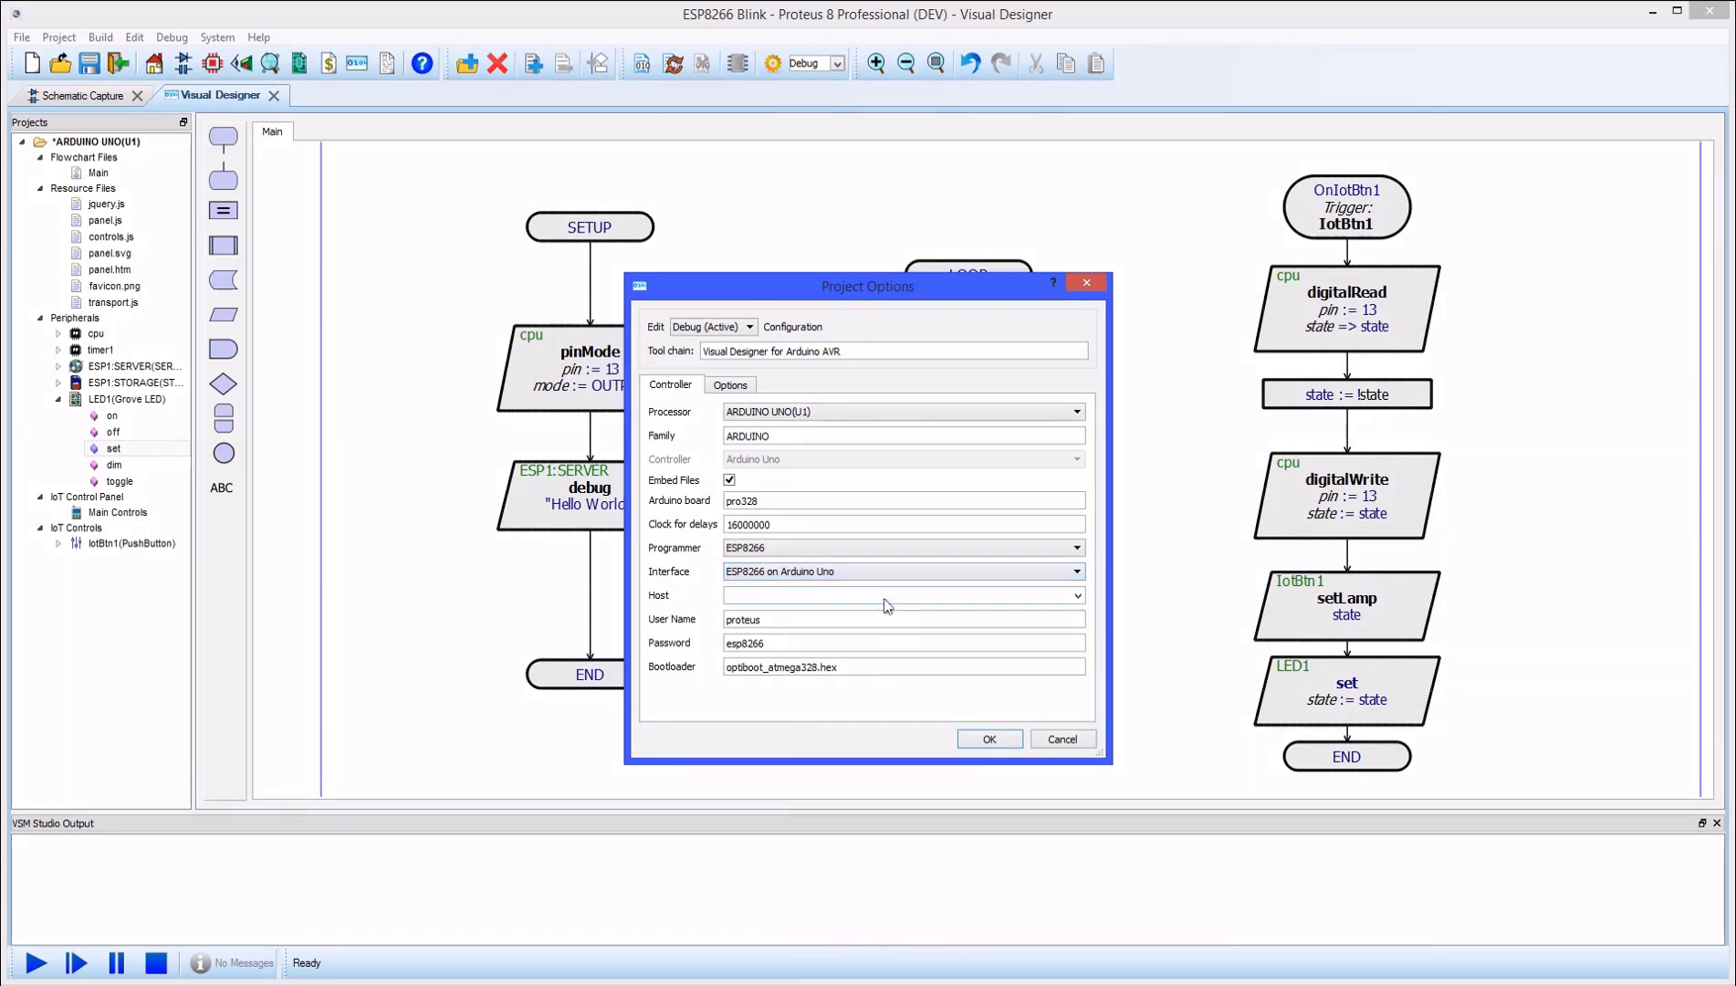
{"action": "left_click", "coordinate": [1078, 597]}
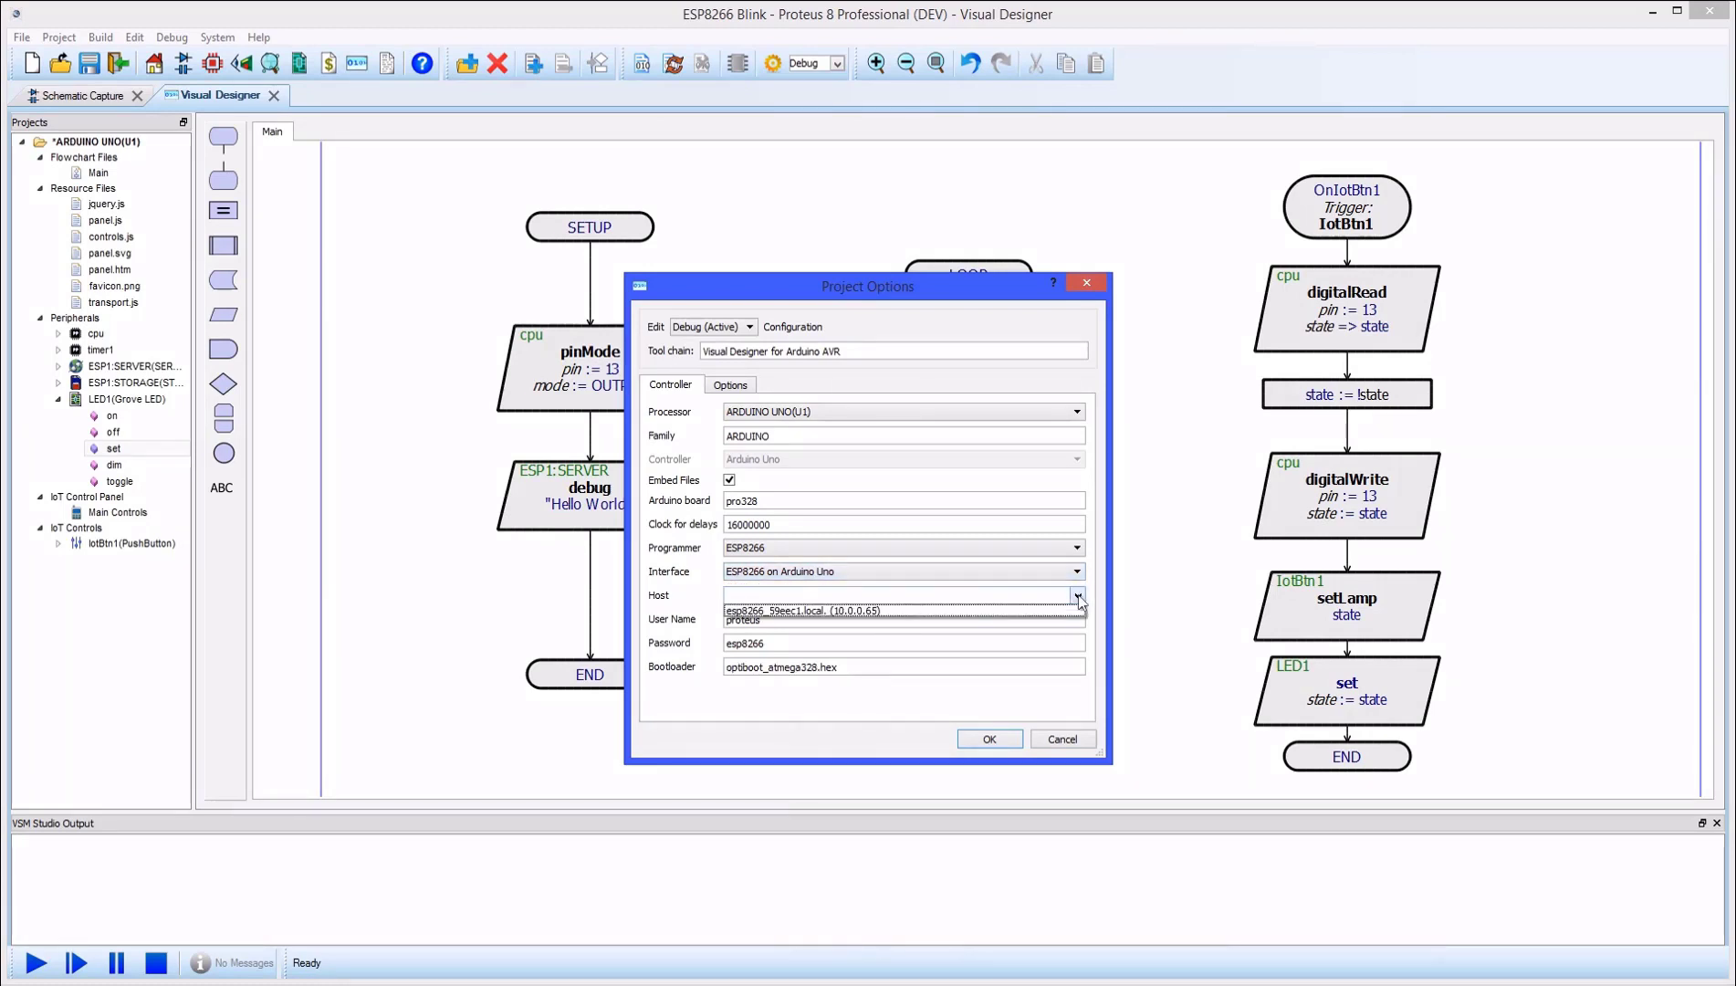
{"action": "left_click", "coordinate": [1053, 619]}
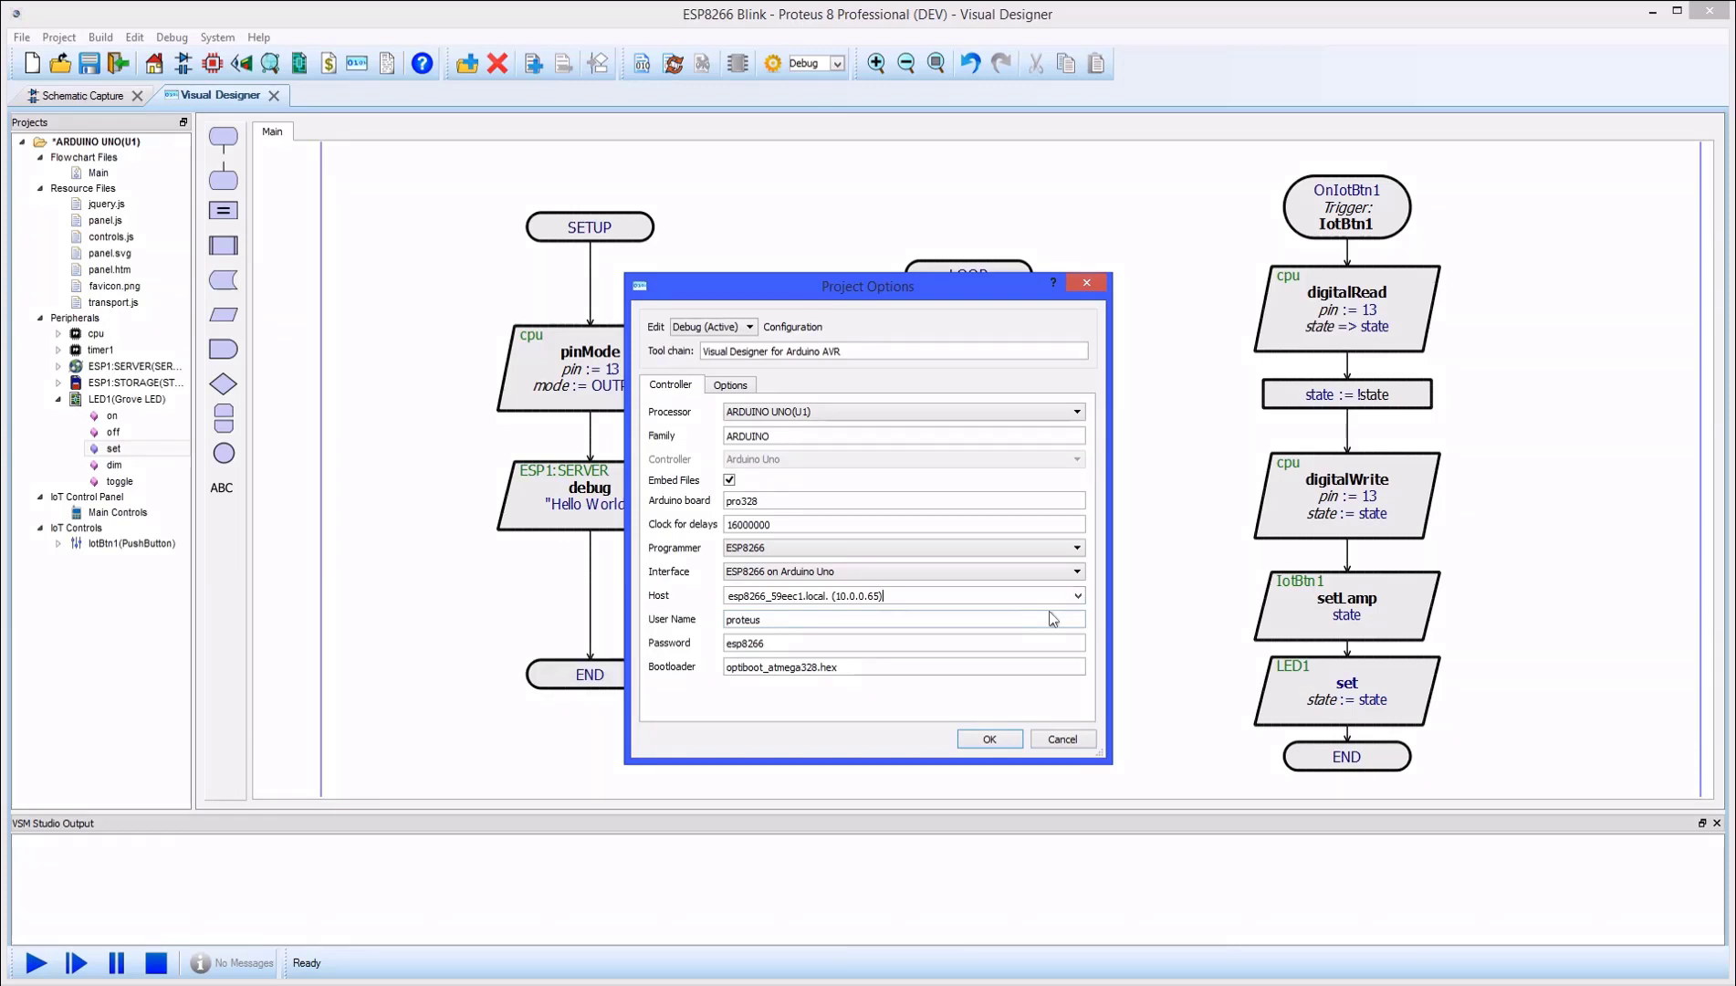
{"action": "left_click", "coordinate": [987, 744]}
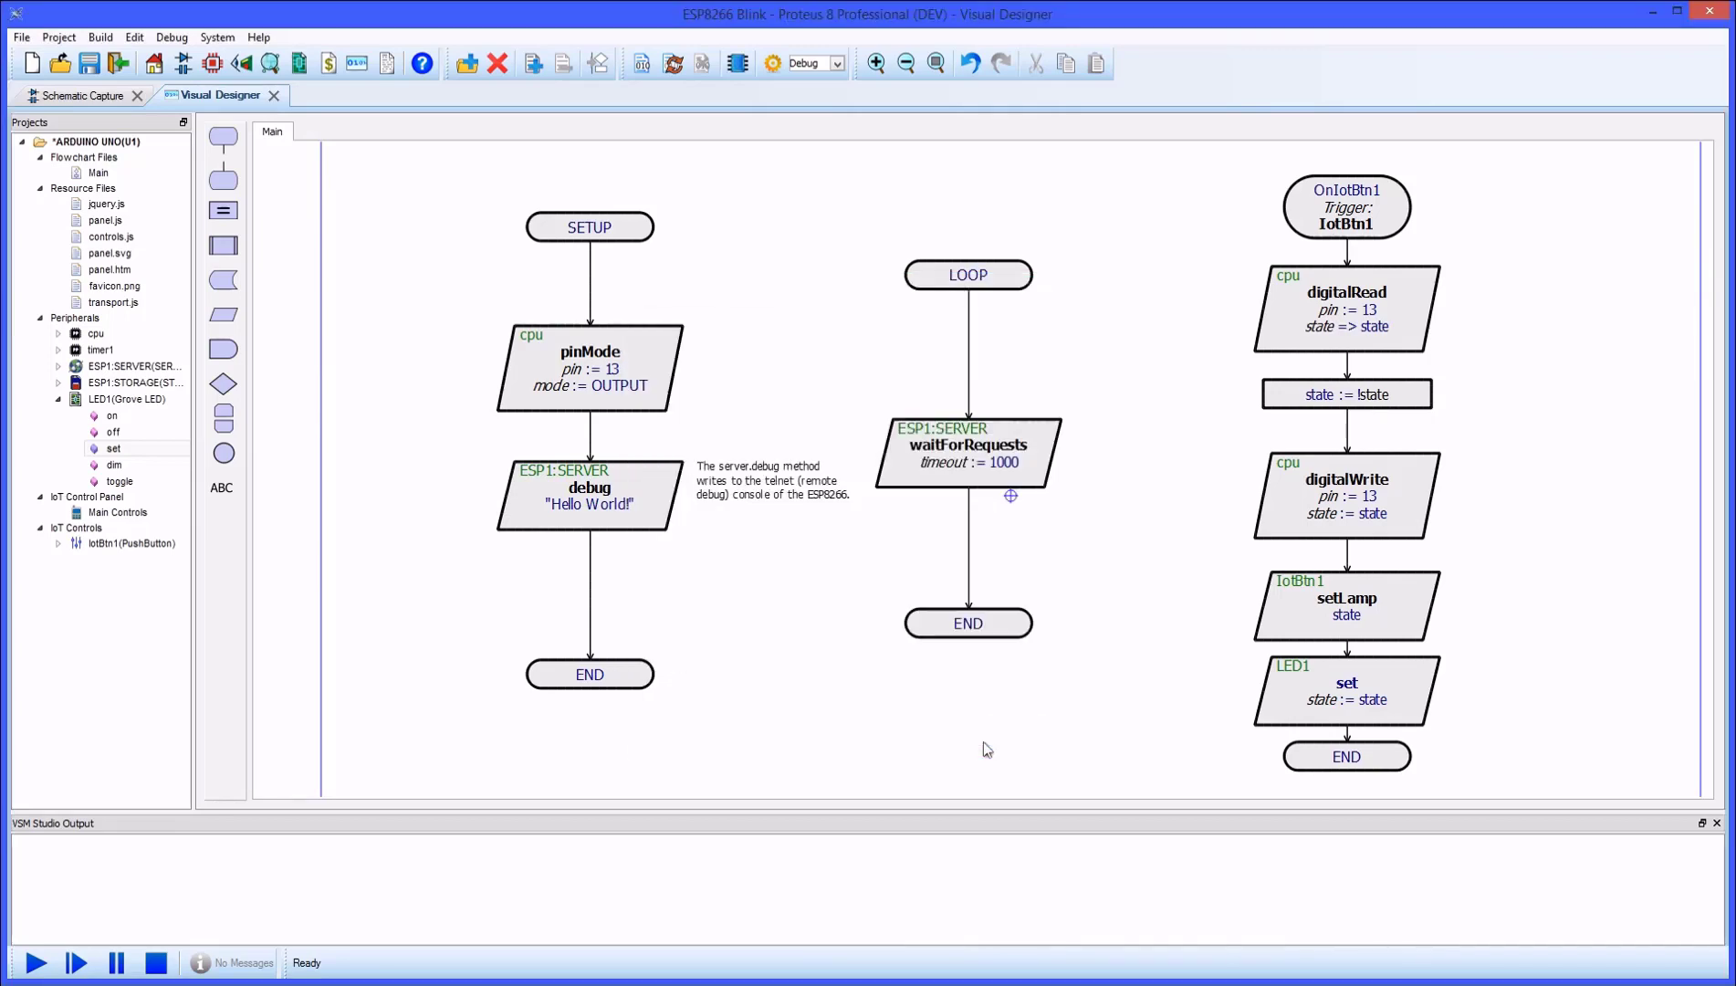
Build the ESP8266 Blink project and upload the compiled program to the Arduino Uno.
{"action": "left_click", "coordinate": [643, 66]}
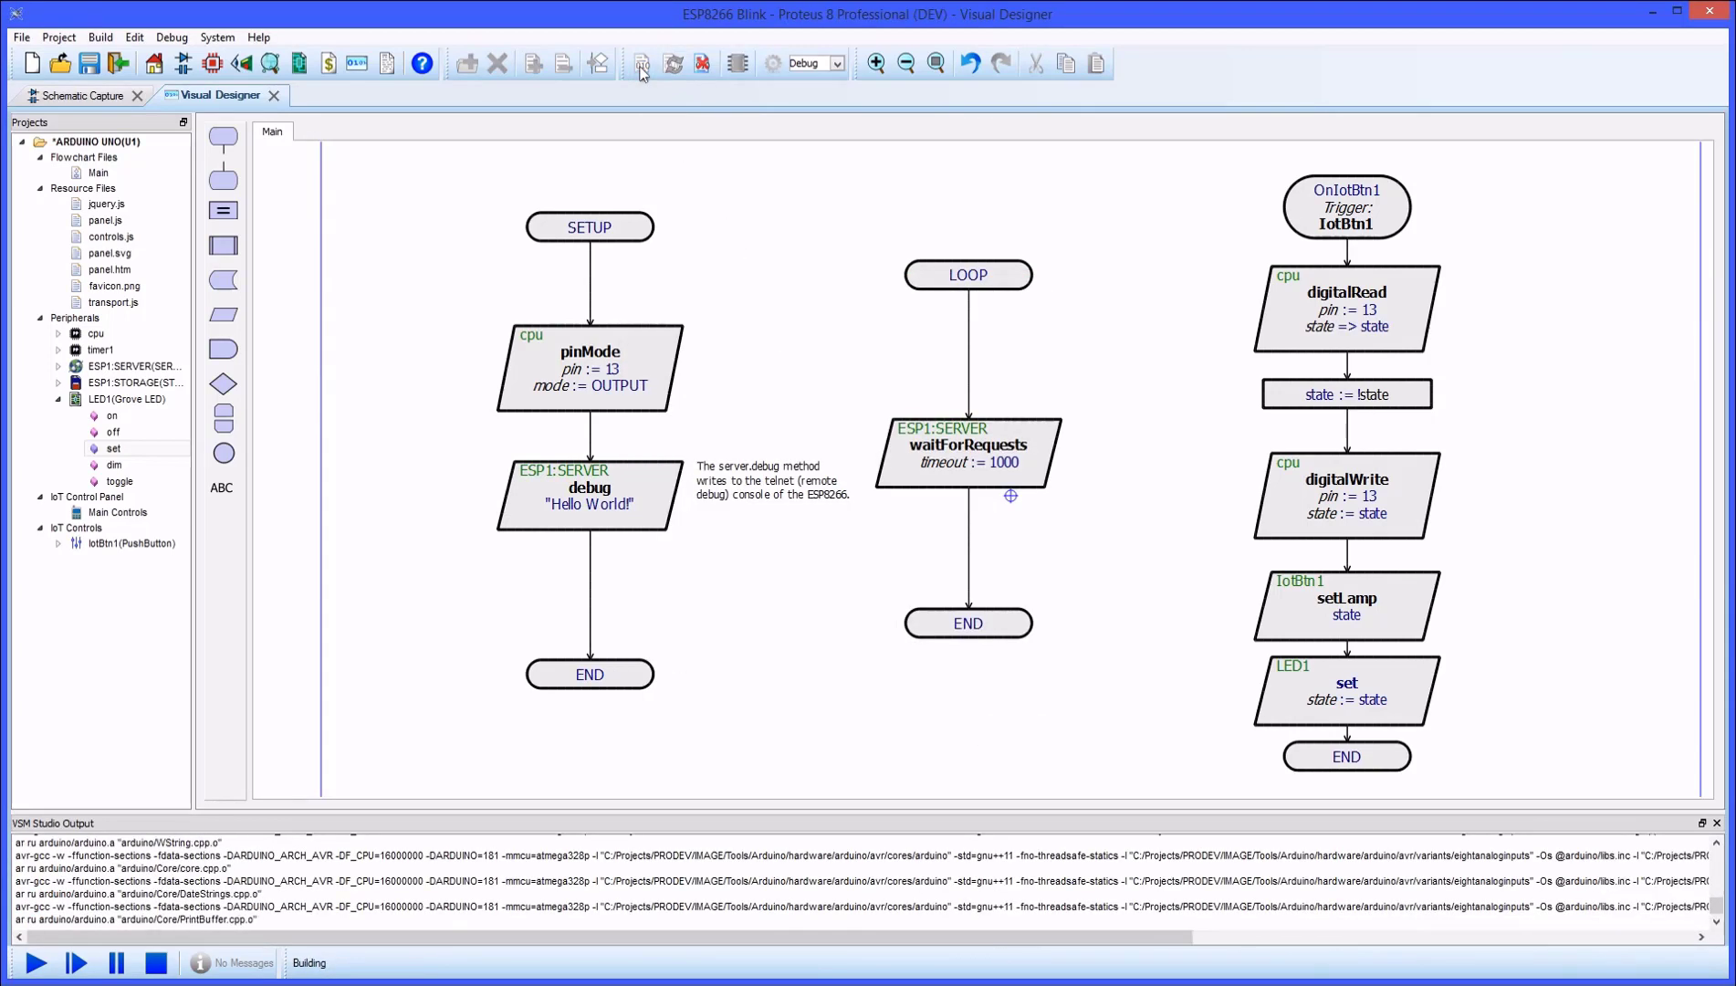
{"action": "left_click", "coordinate": [737, 64]}
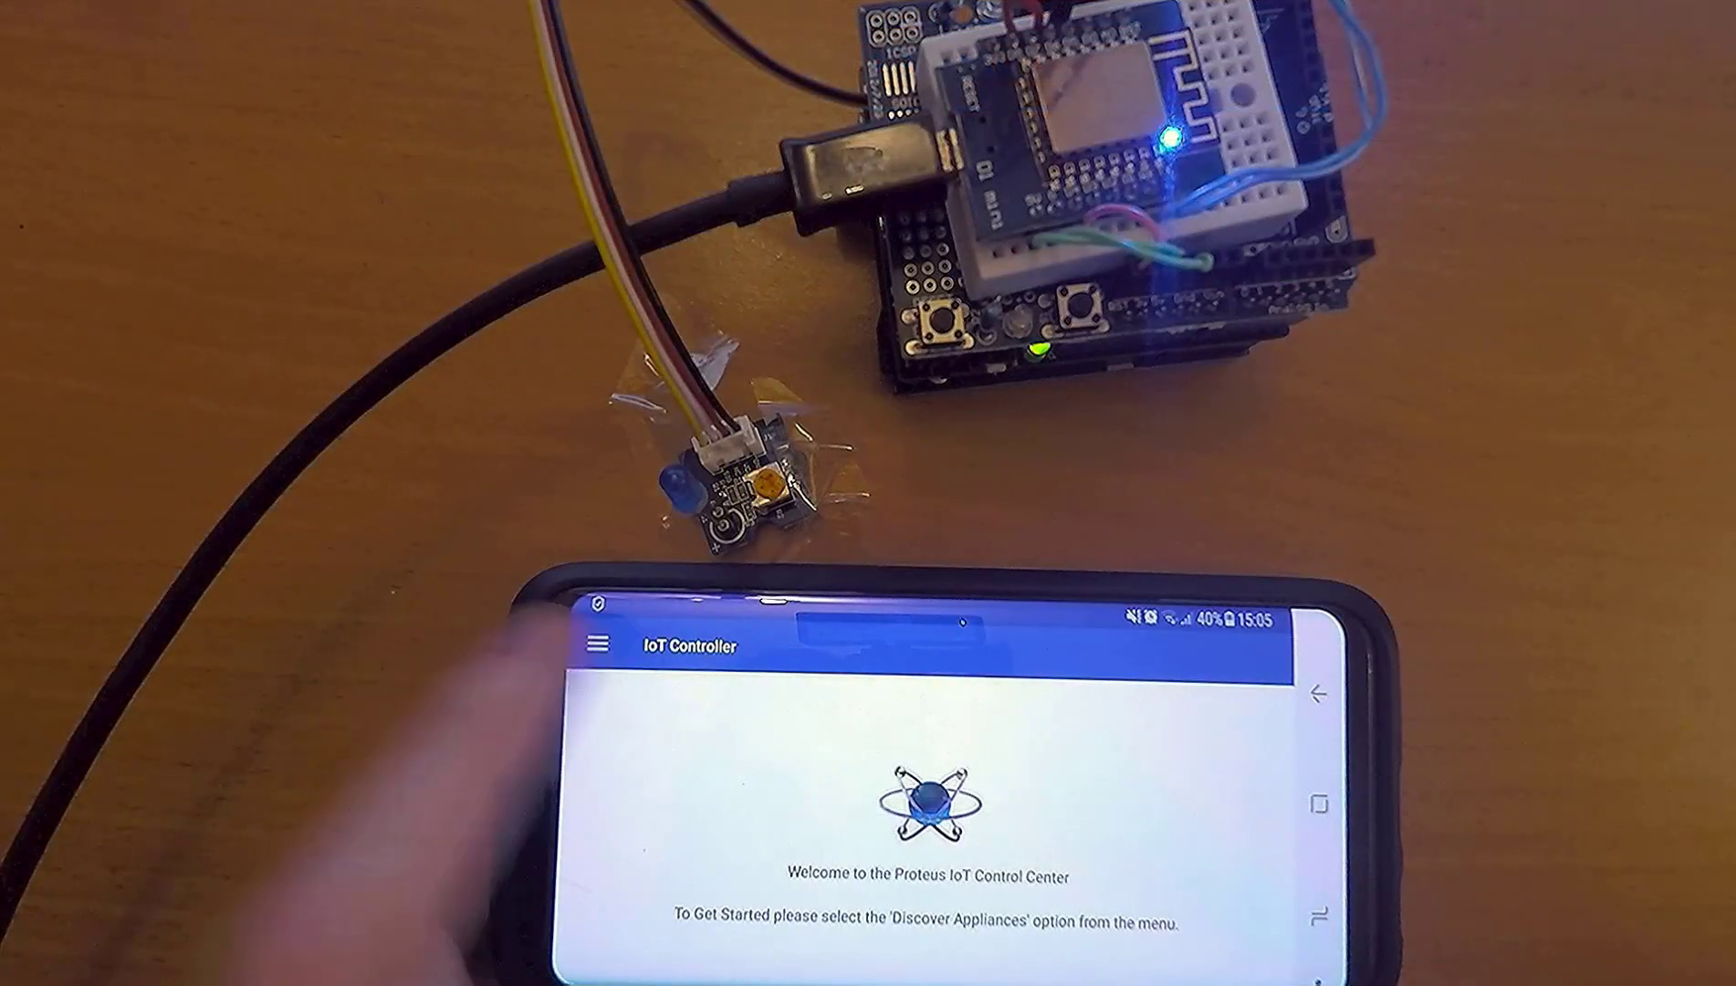
Switch to the IoT Controller phone app, open Virtual Front Panel (ESP8266) and toggle the Blink control on and off.
{"action": "left_click", "coordinate": [597, 644]}
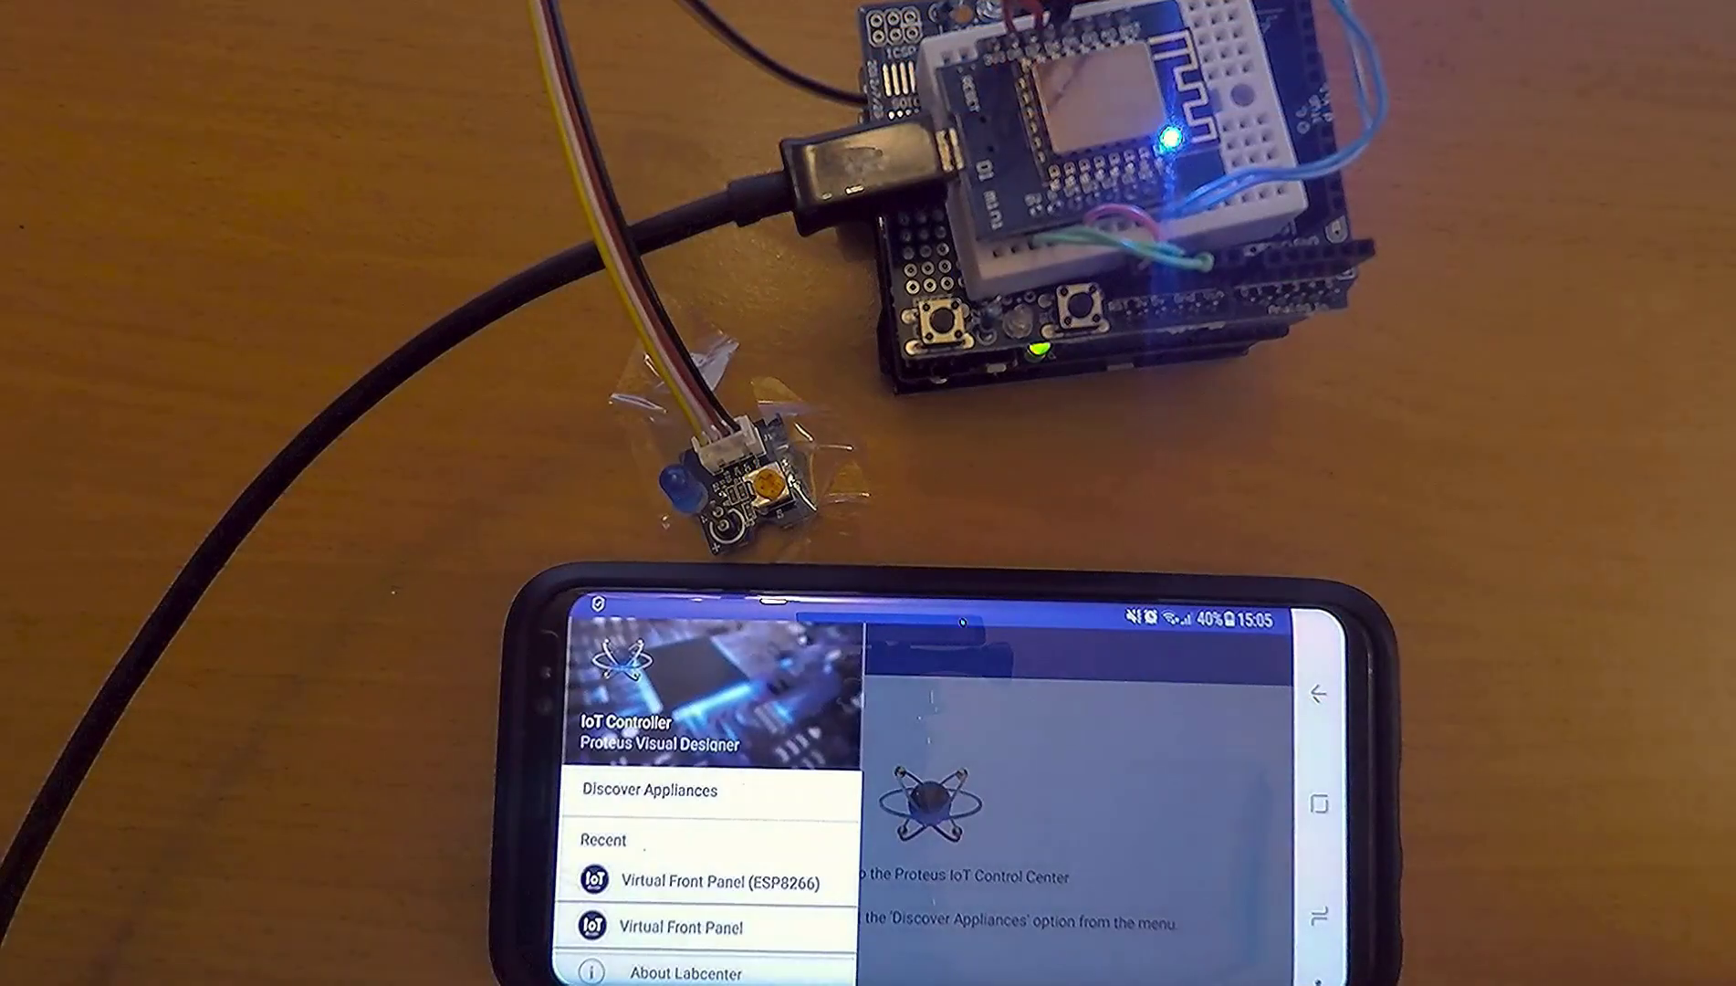
{"action": "left_click", "coordinate": [612, 878]}
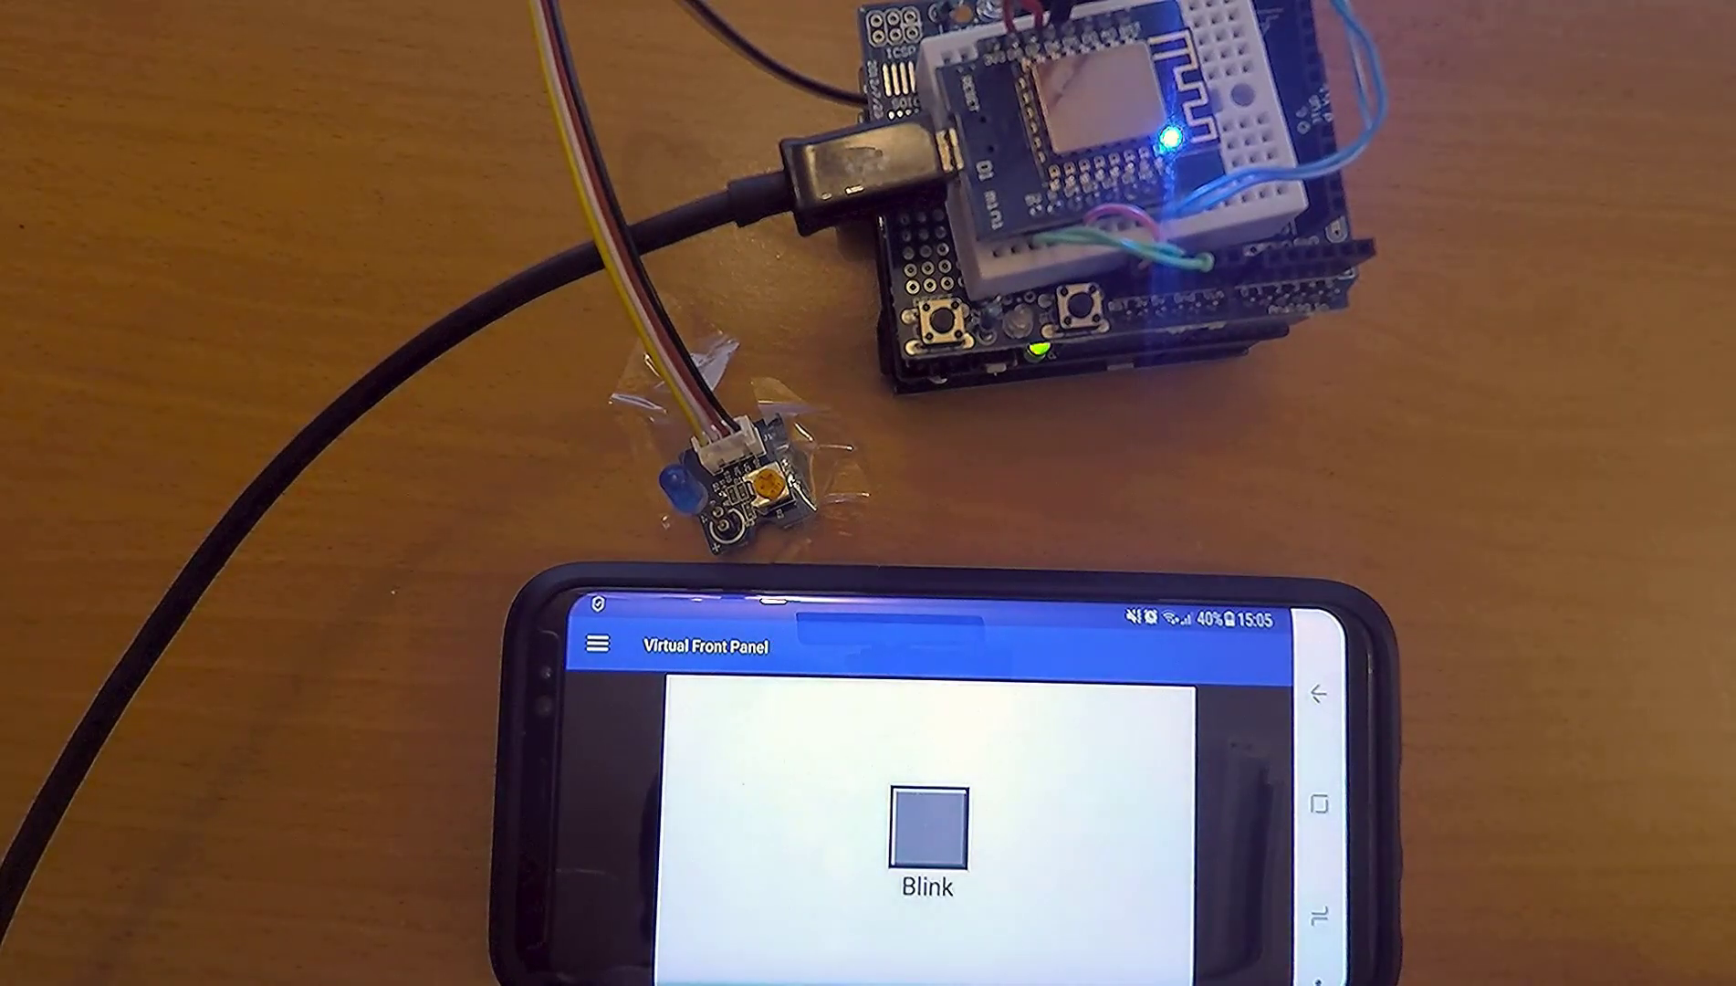
{"action": "left_click", "coordinate": [929, 826]}
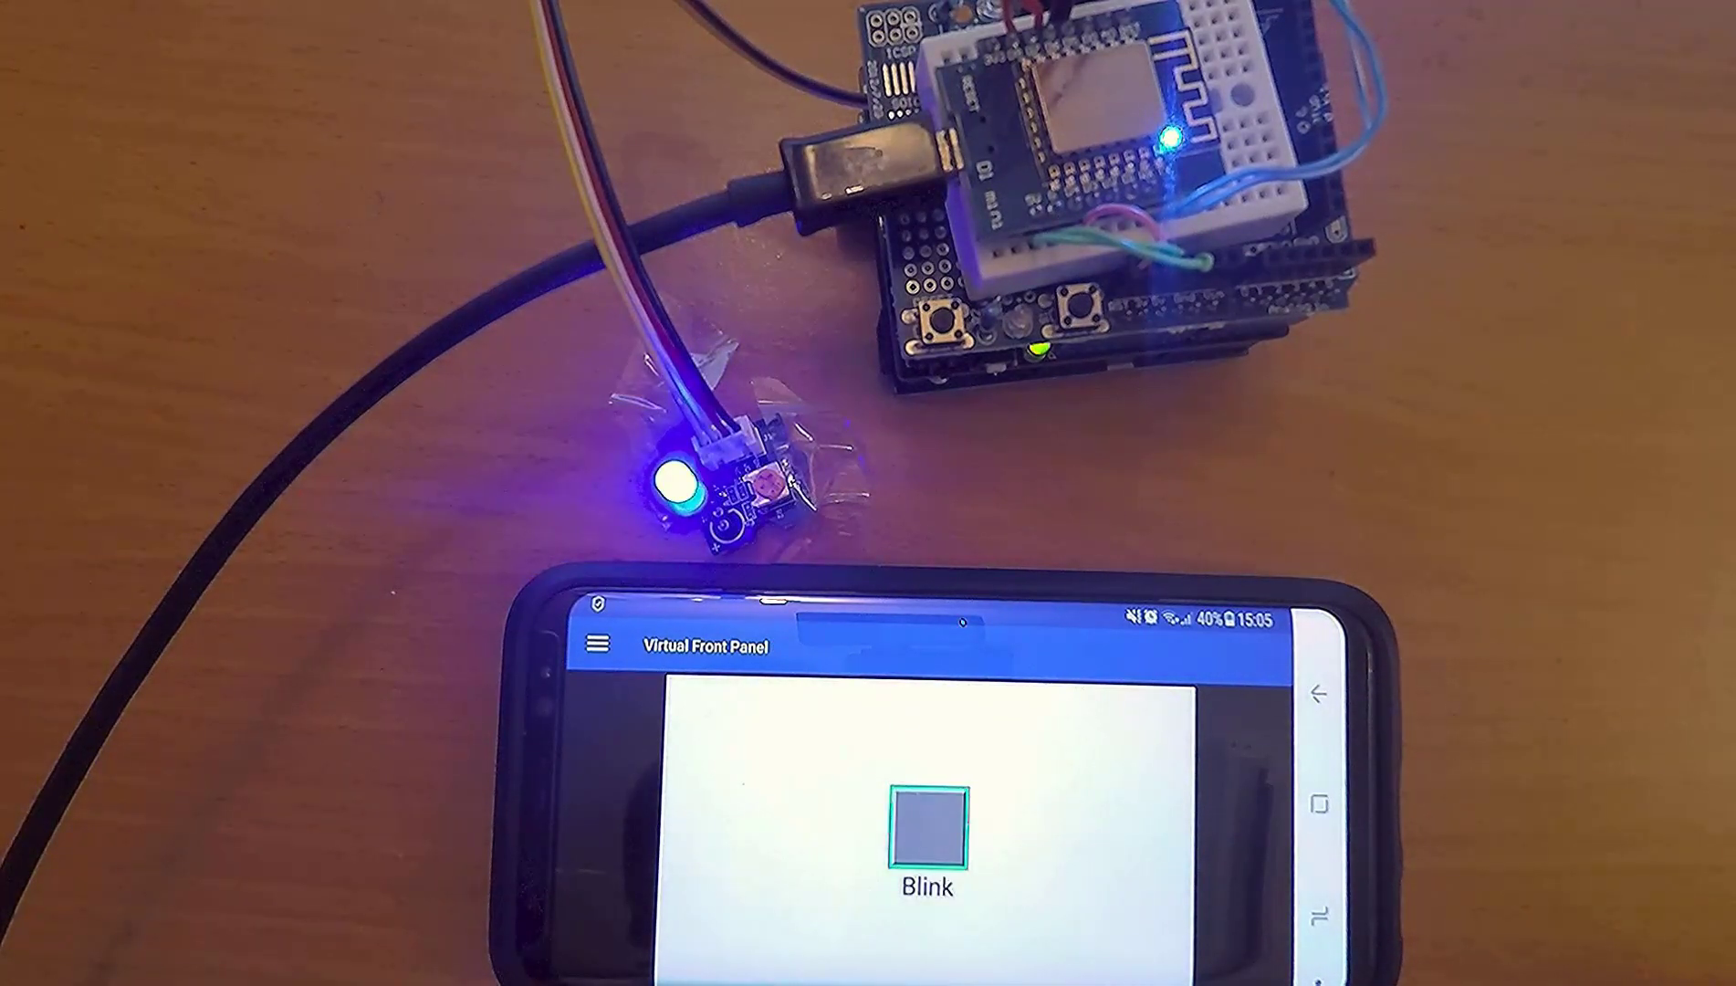
{"action": "left_click", "coordinate": [929, 826]}
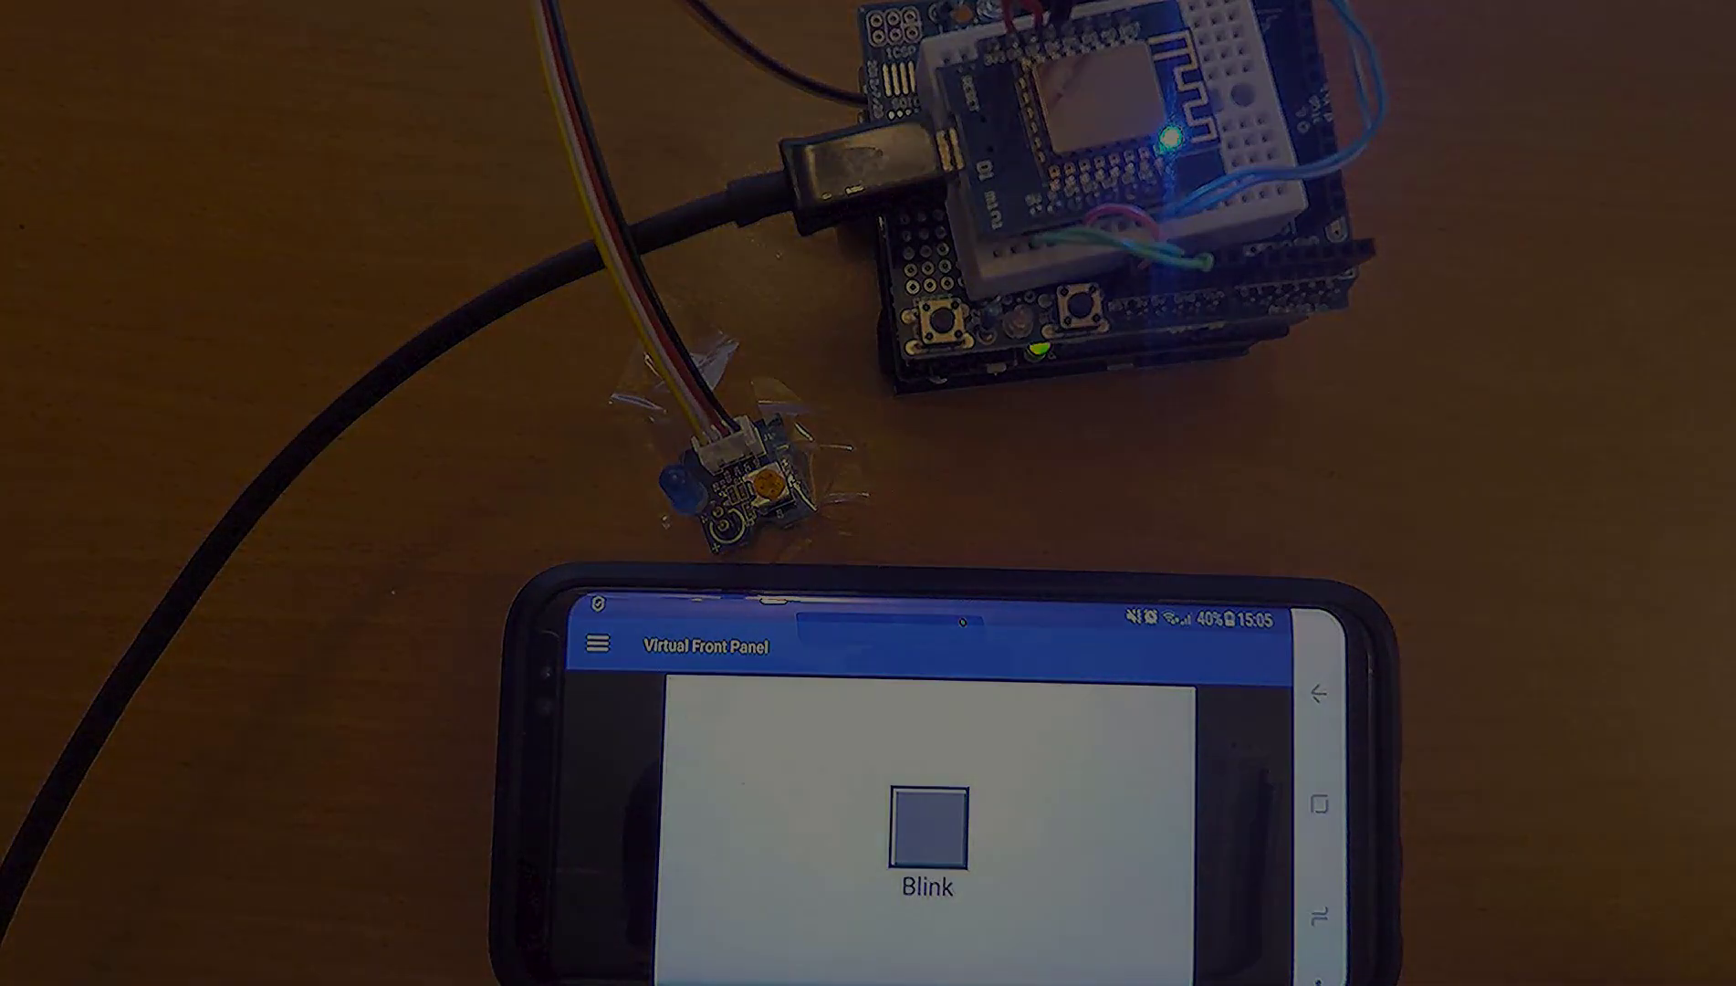